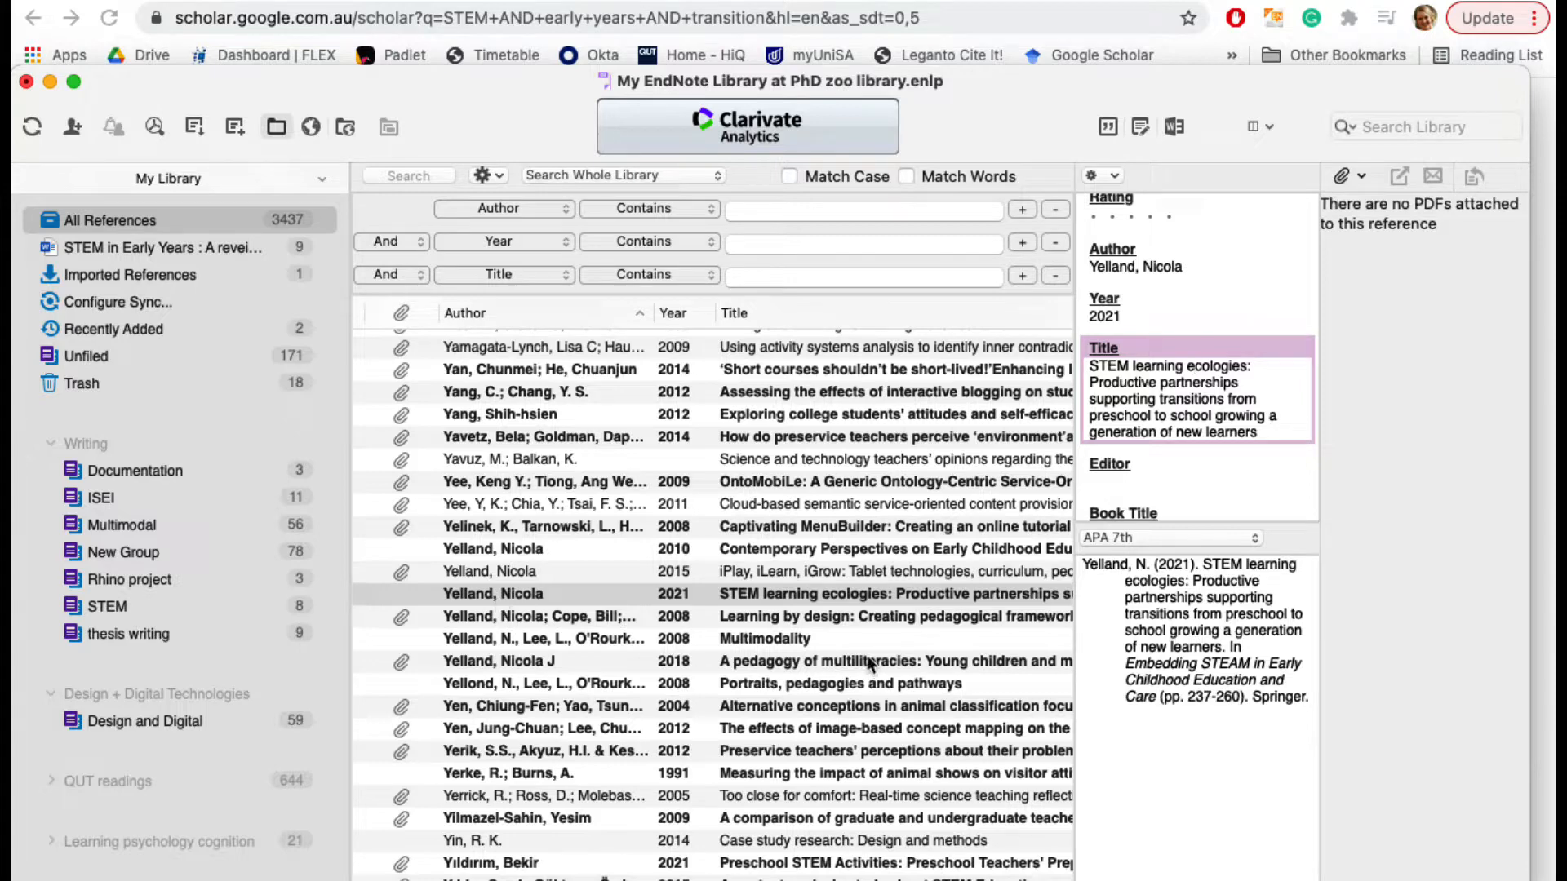
Step: Switch to the Word review and add a new line reading "The ideas from" below the last body paragraph
left_click(49, 82)
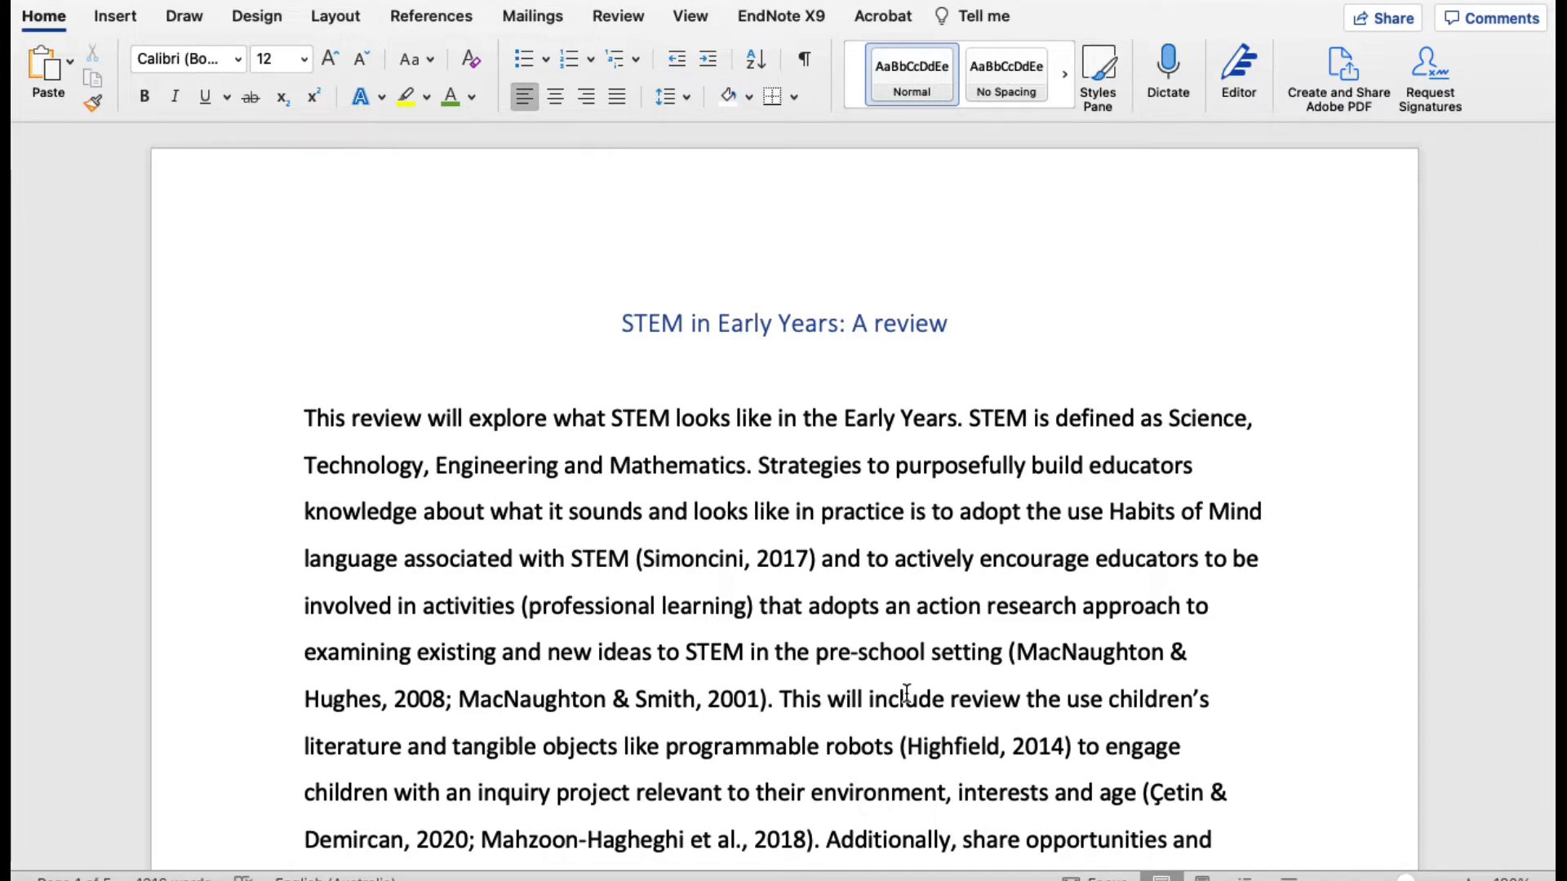
scroll(890, 695, "down", 2)
scroll(863, 695, "down", 10)
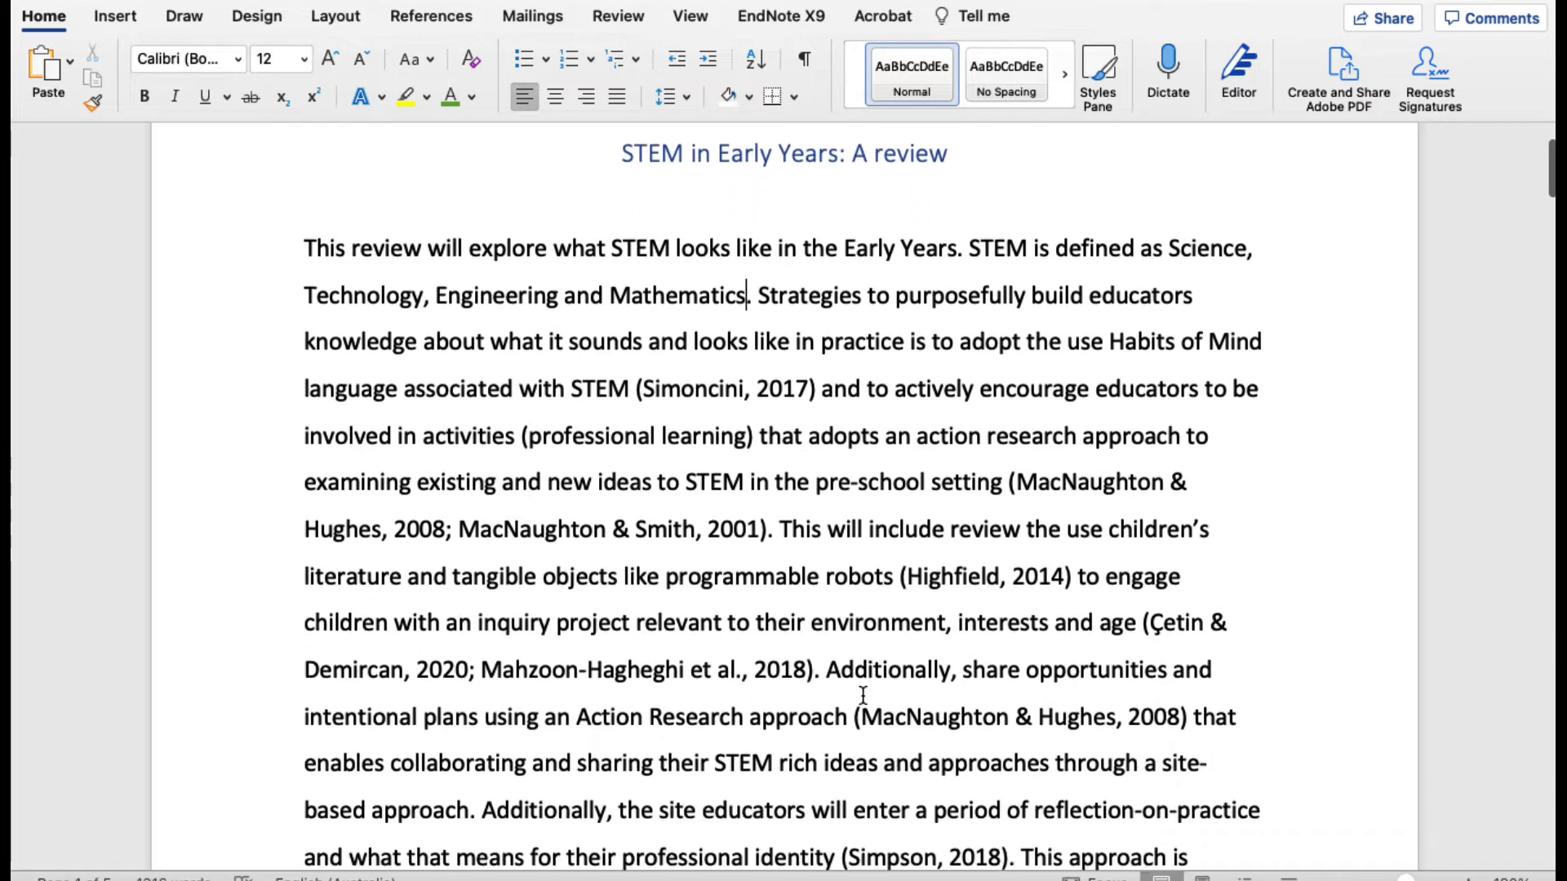
scroll(863, 695, "down", 20)
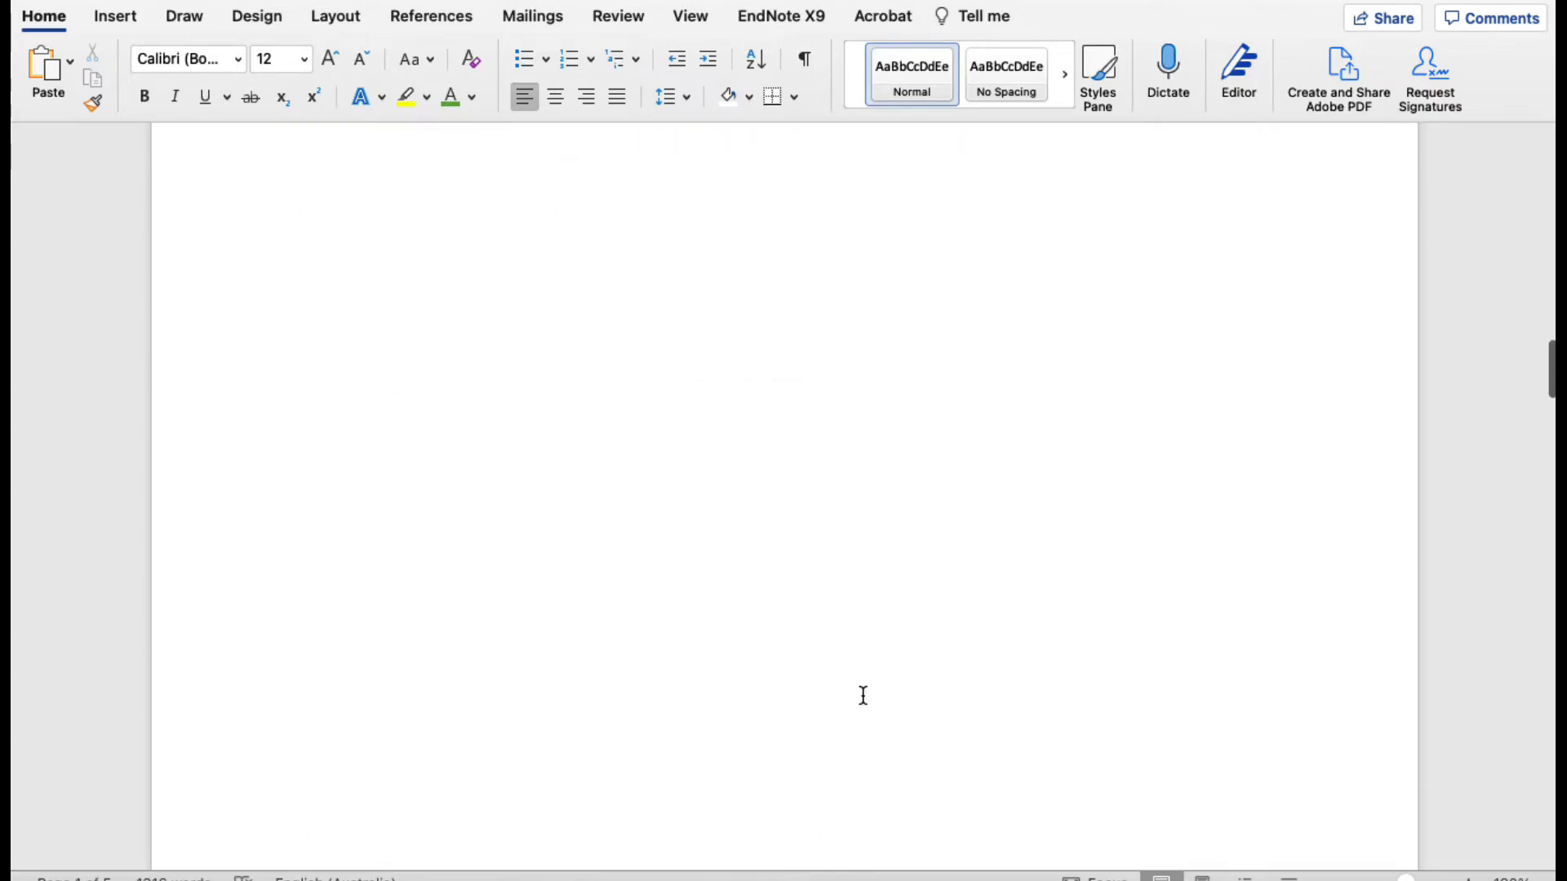
scroll(860, 696, "up", 10)
left_click(805, 454)
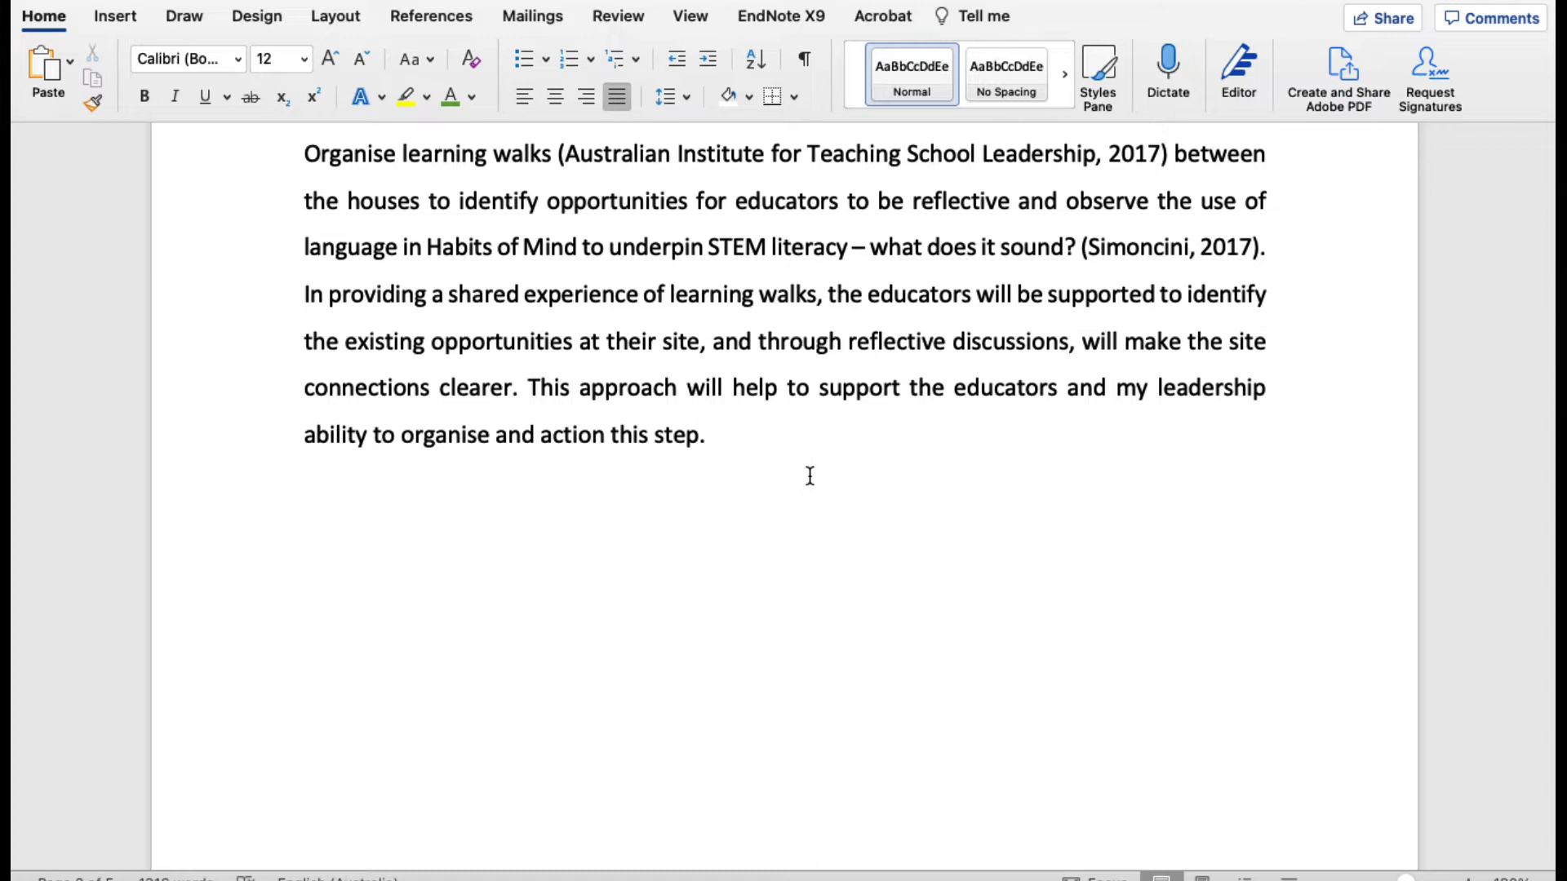
key("Return")
type("The ideas for")
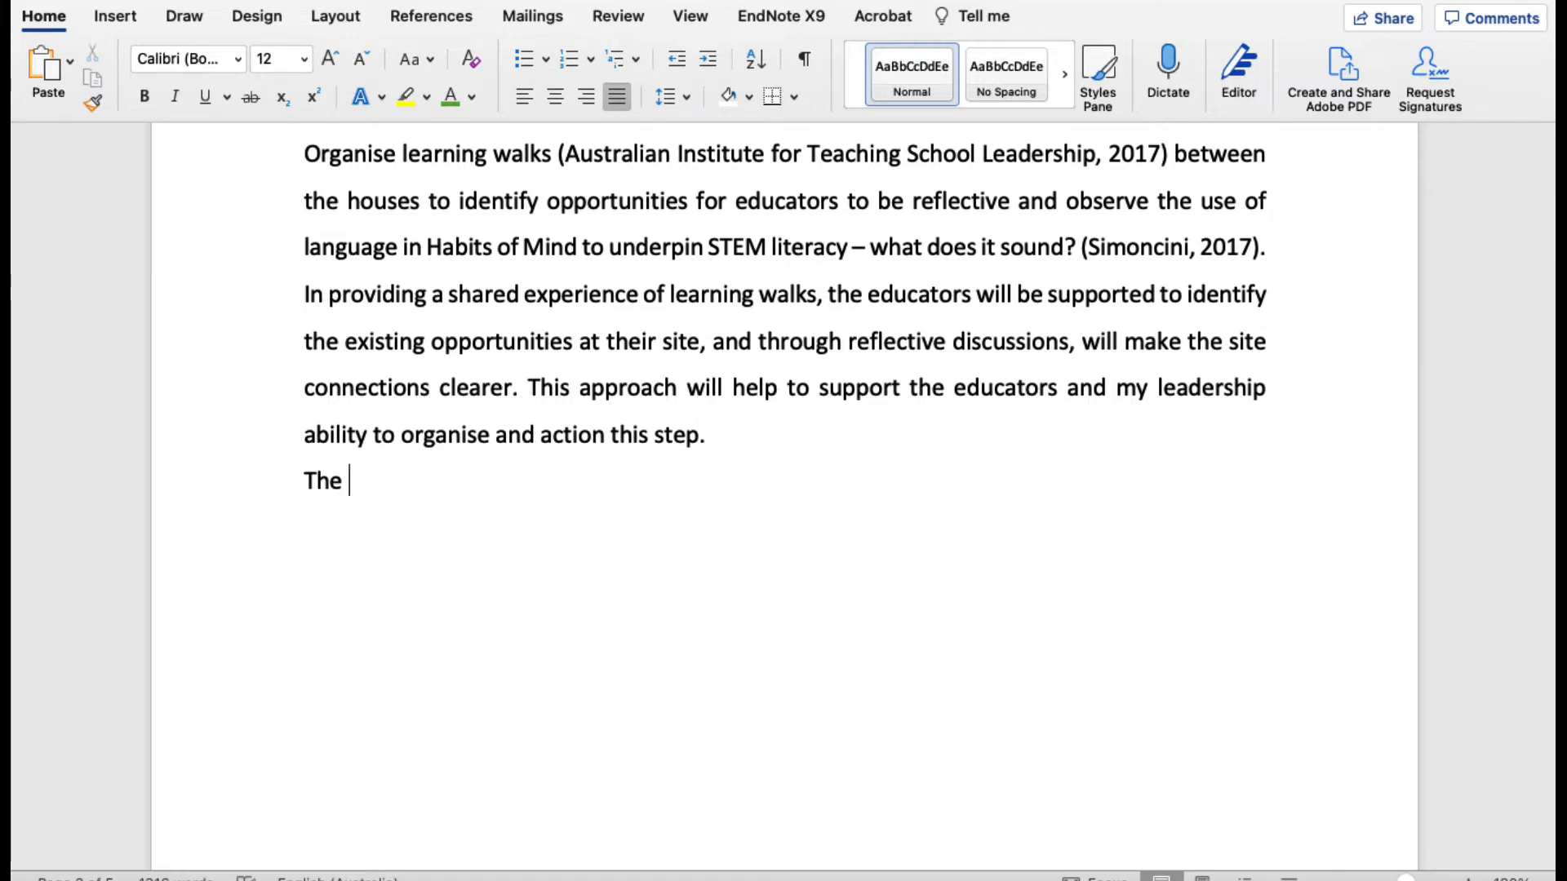
key("BackSpace")
key("BackSpace")
key("BackSpace")
type("rio")
key("BackSpace")
key("BackSpace")
key("BackSpace")
type("rom")
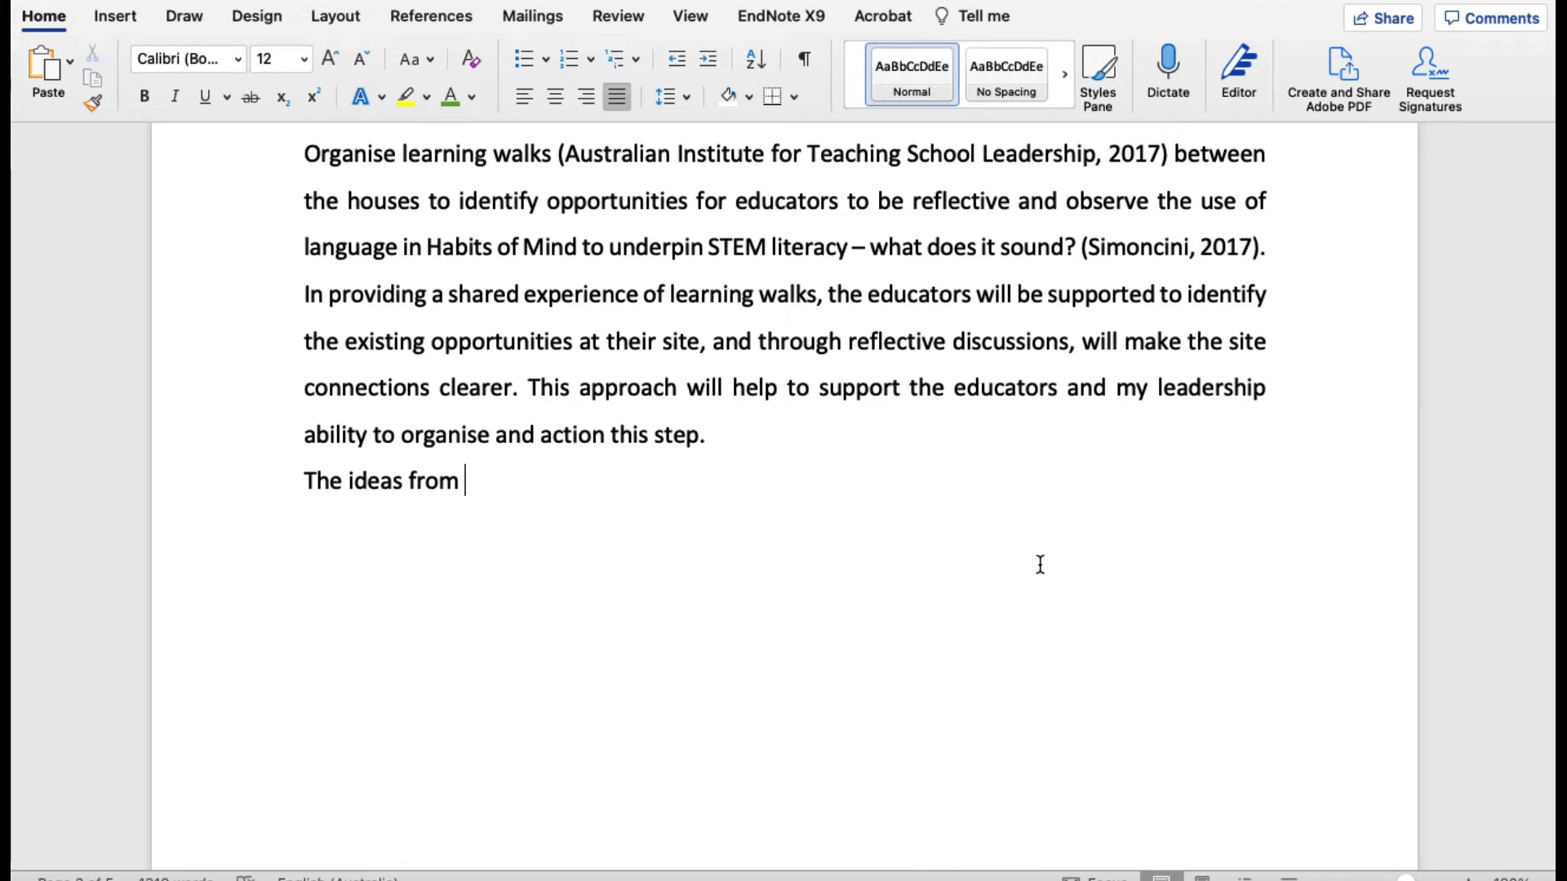
Step: Find the 2021 "STEM learning ecologies" reference by its author's surname and insert it as a citation displayed as Author (Year)
left_click(795, 26)
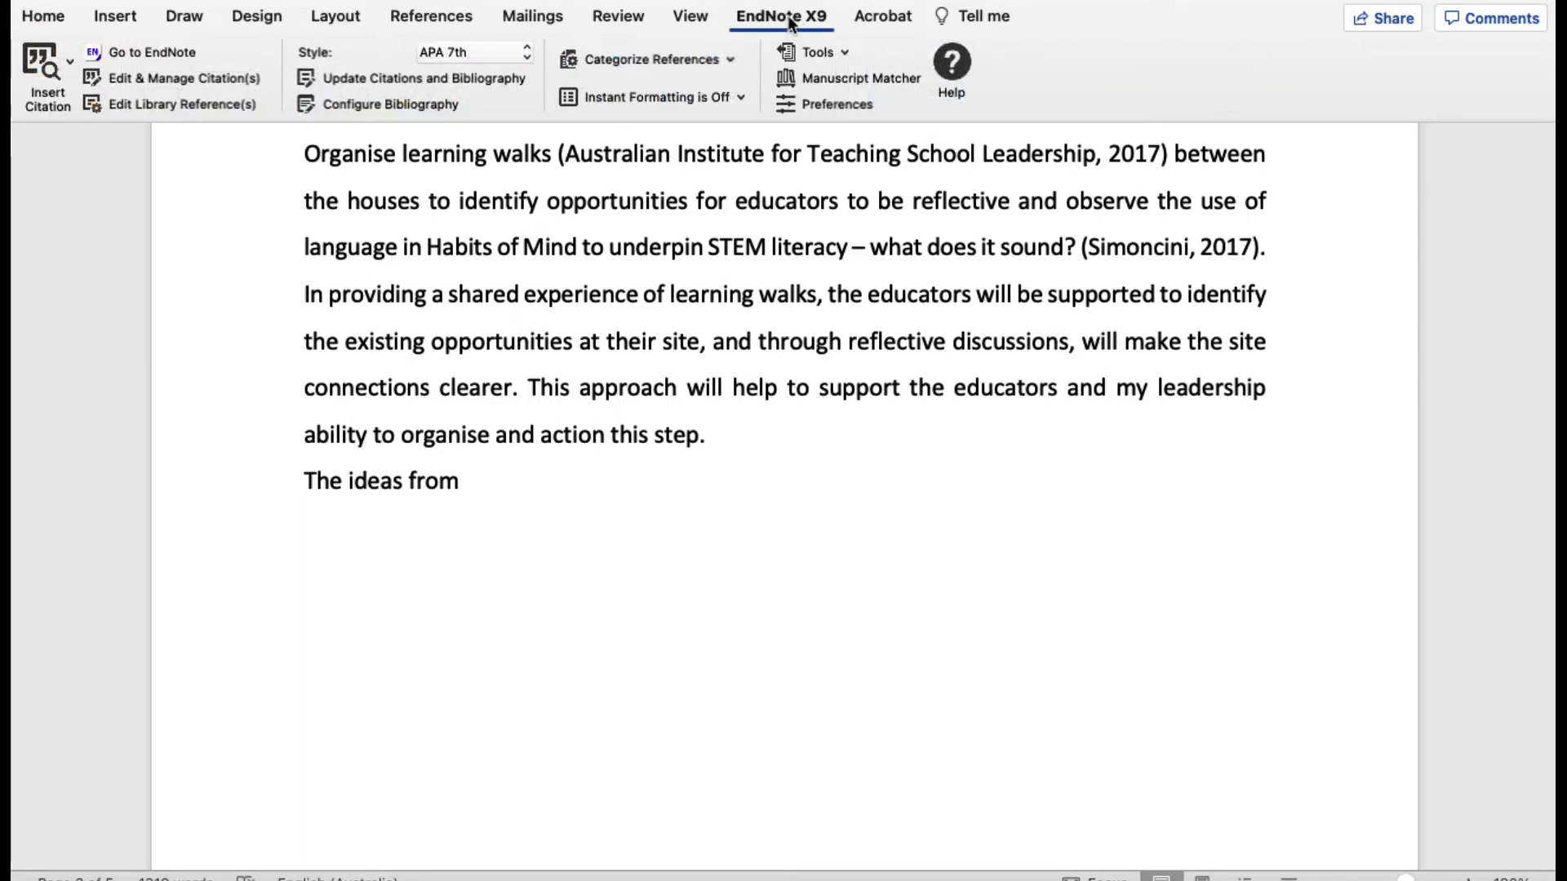
left_click(38, 61)
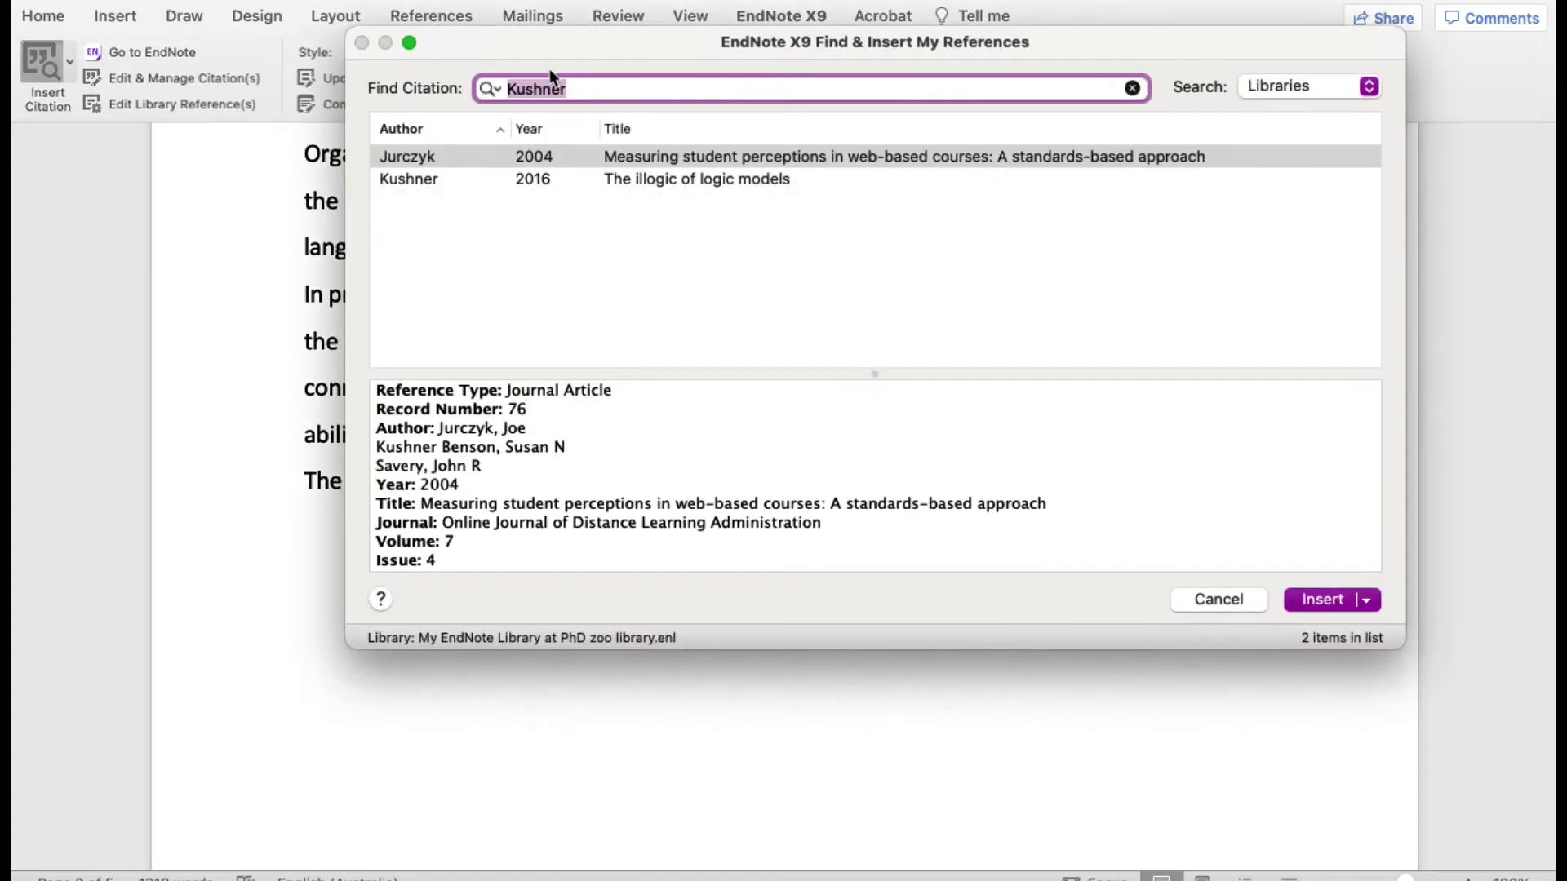
type("Yelland")
key("Return")
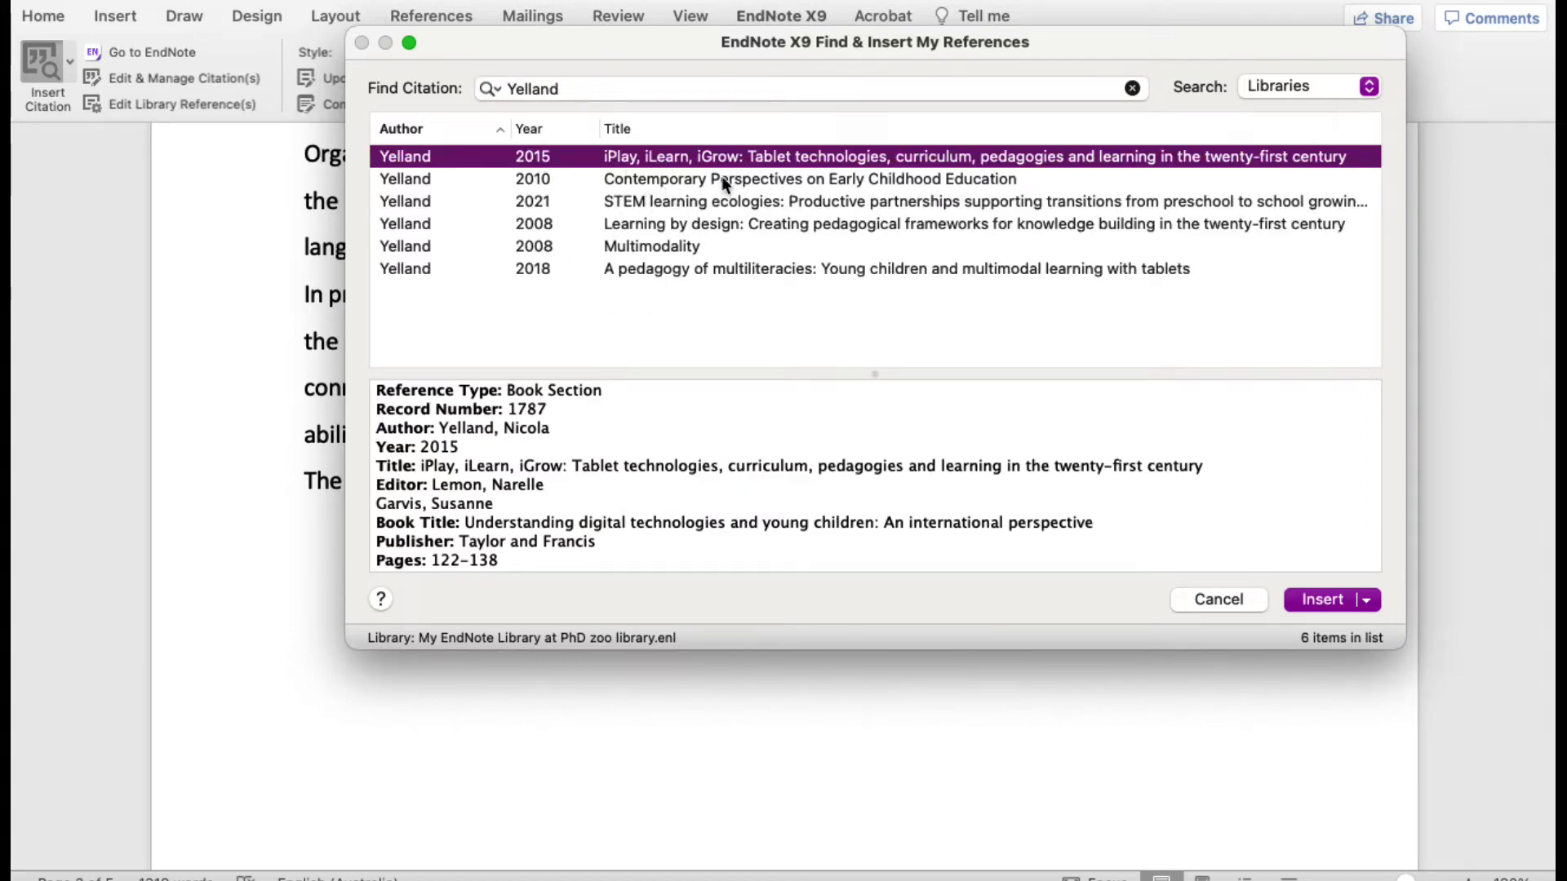
left_click(715, 208)
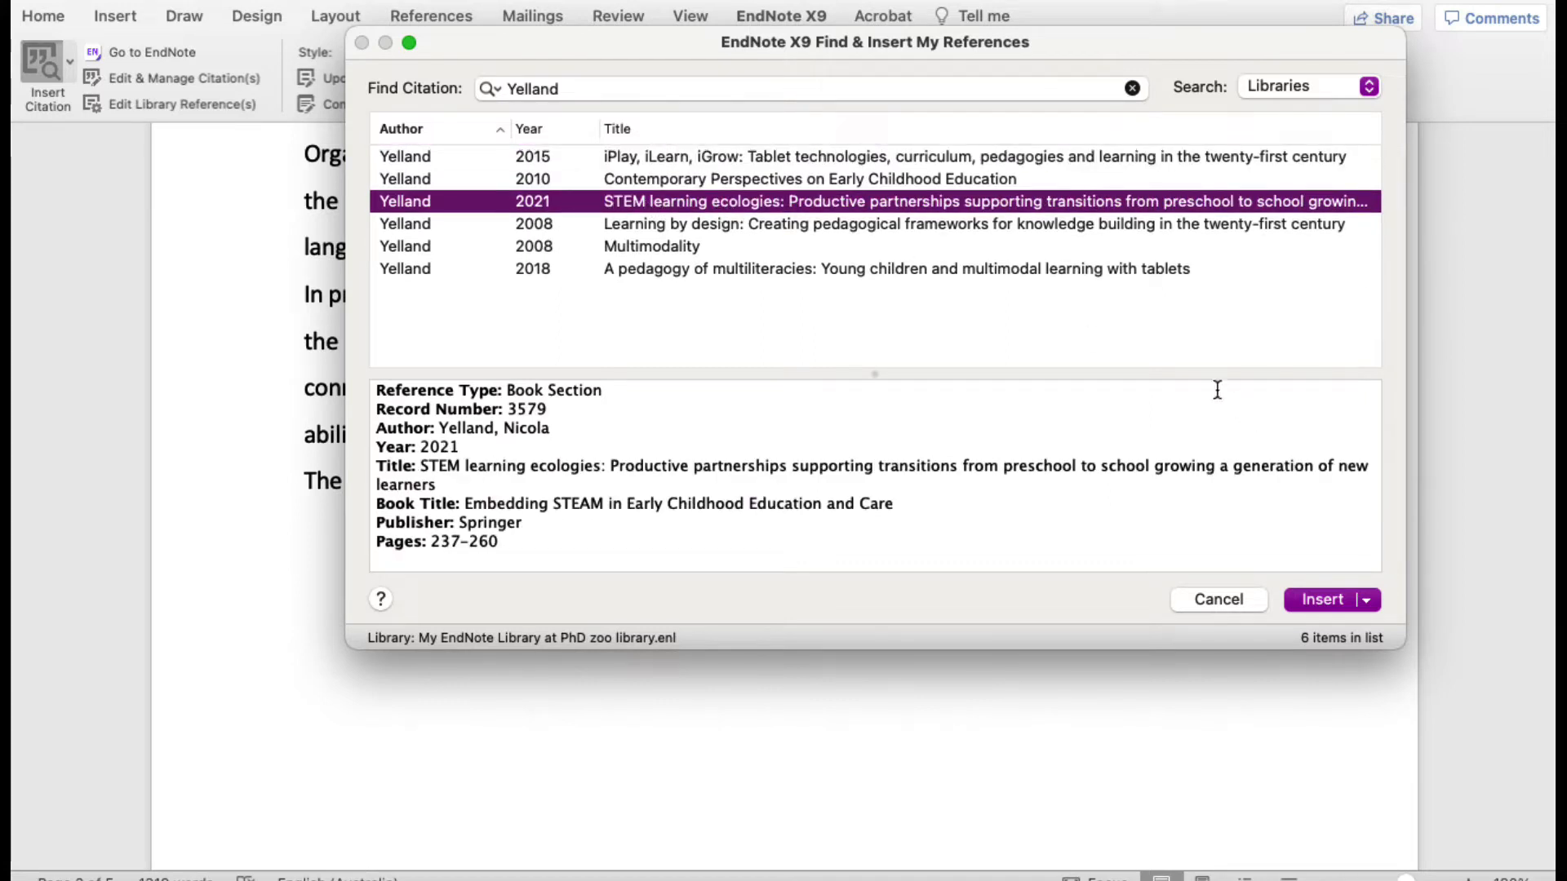
left_click(1368, 603)
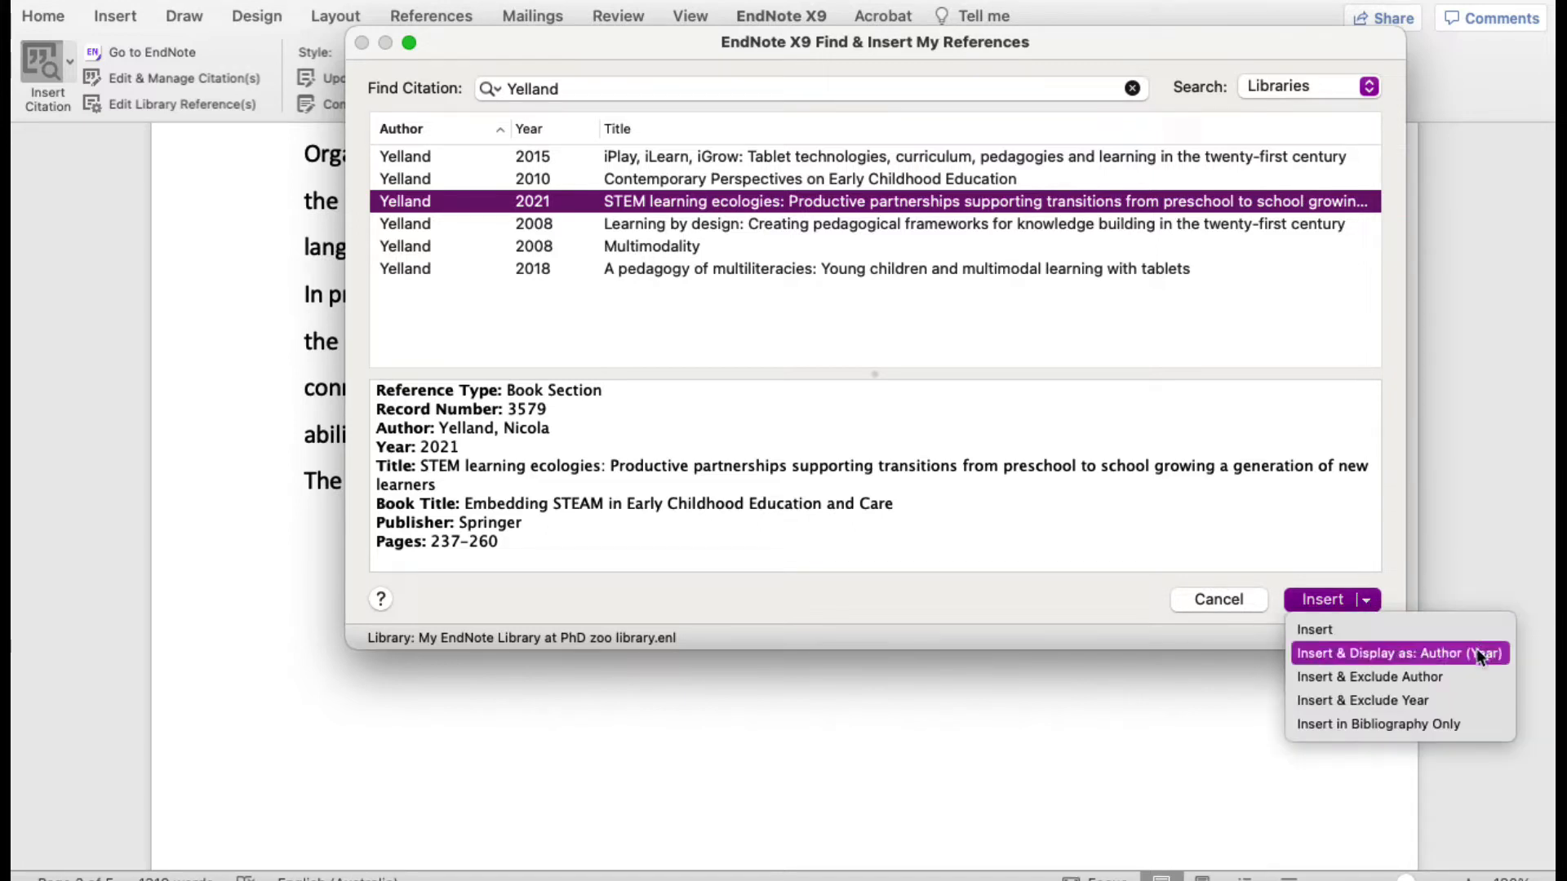
left_click(1389, 653)
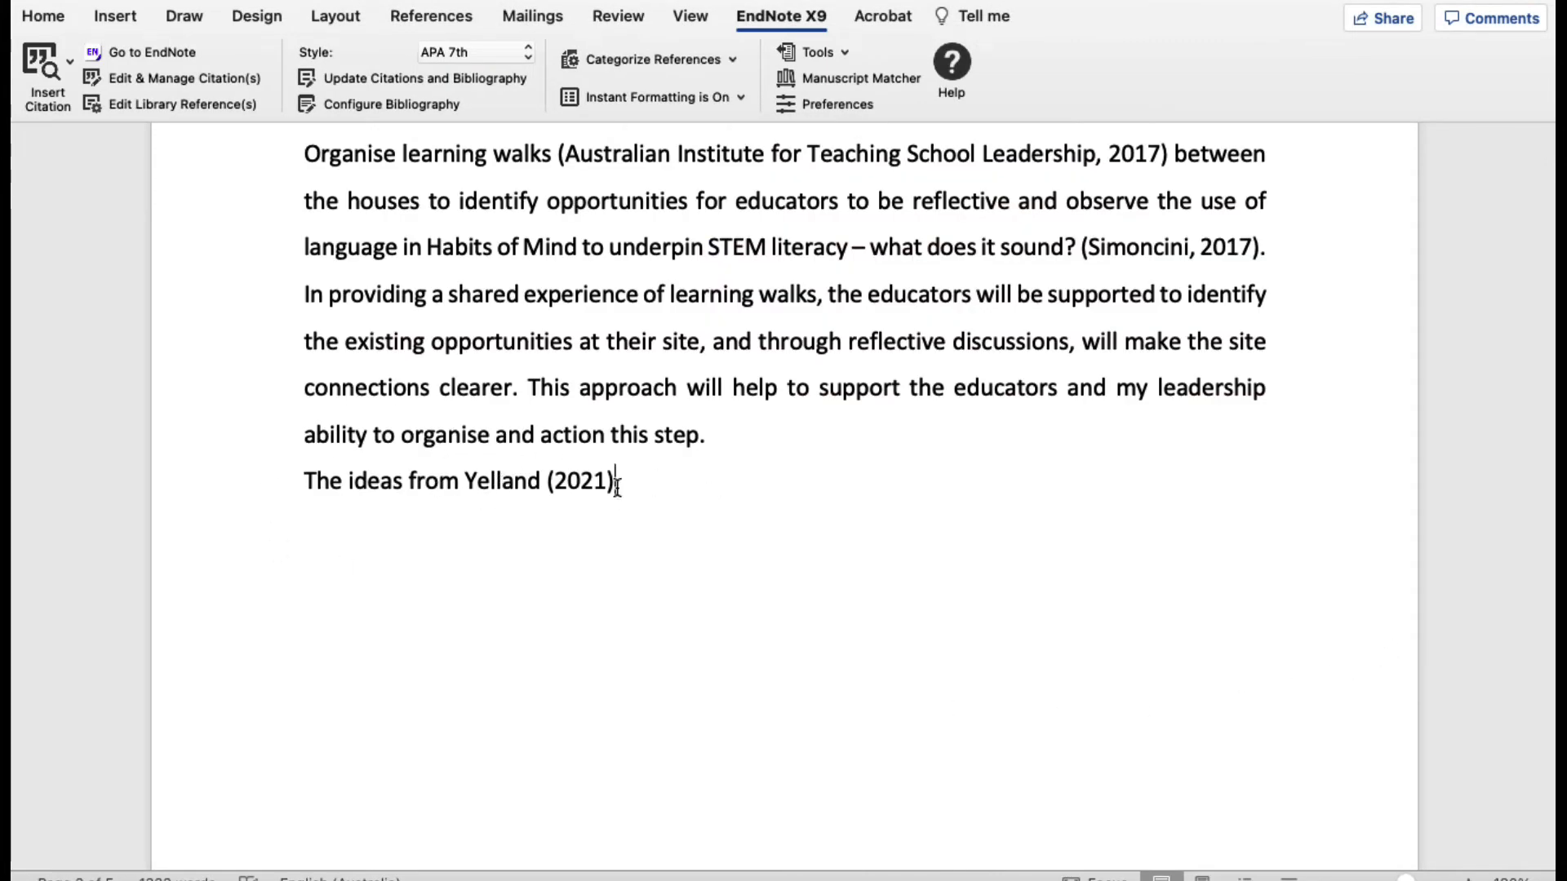
Step: Inspect the inserted citation and the learning walks citation, and check the matching entry at the end of the References list
left_click(472, 482)
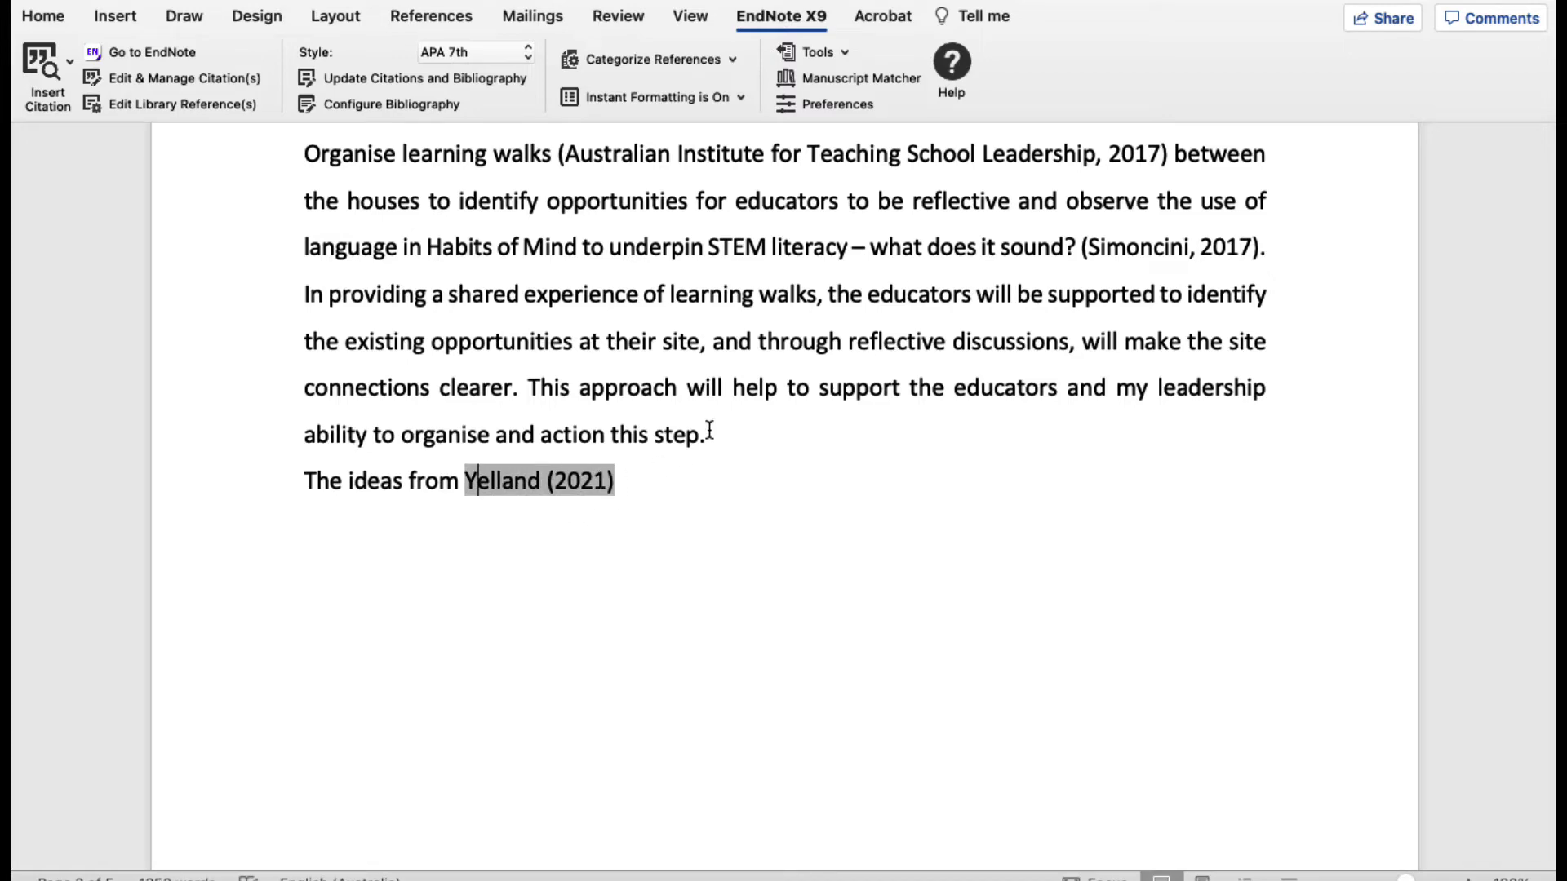
left_click(641, 153)
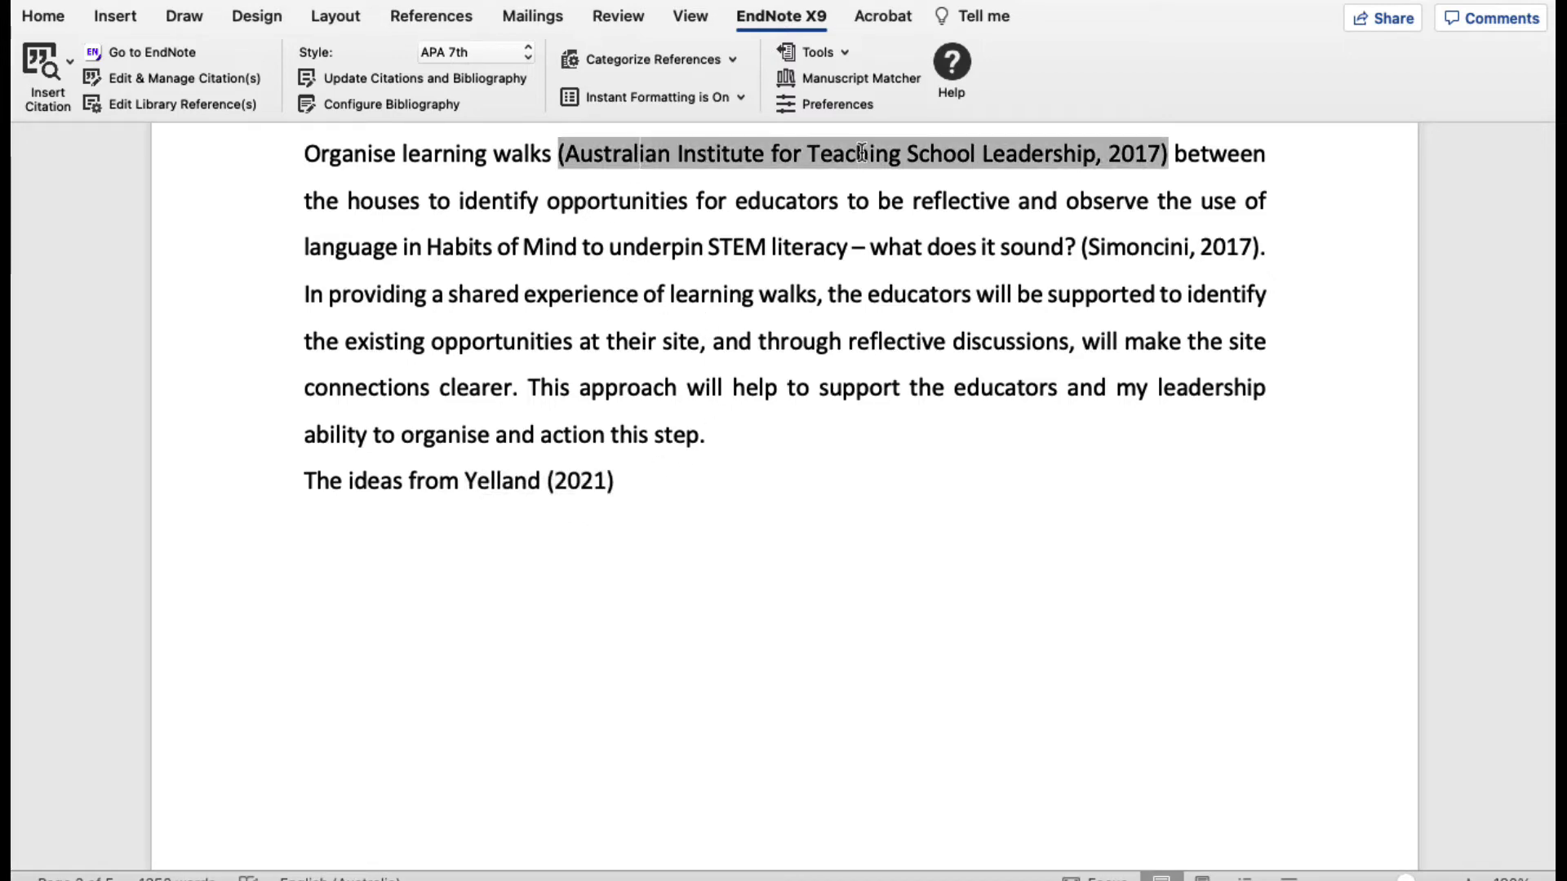
scroll(752, 605, "down", 10)
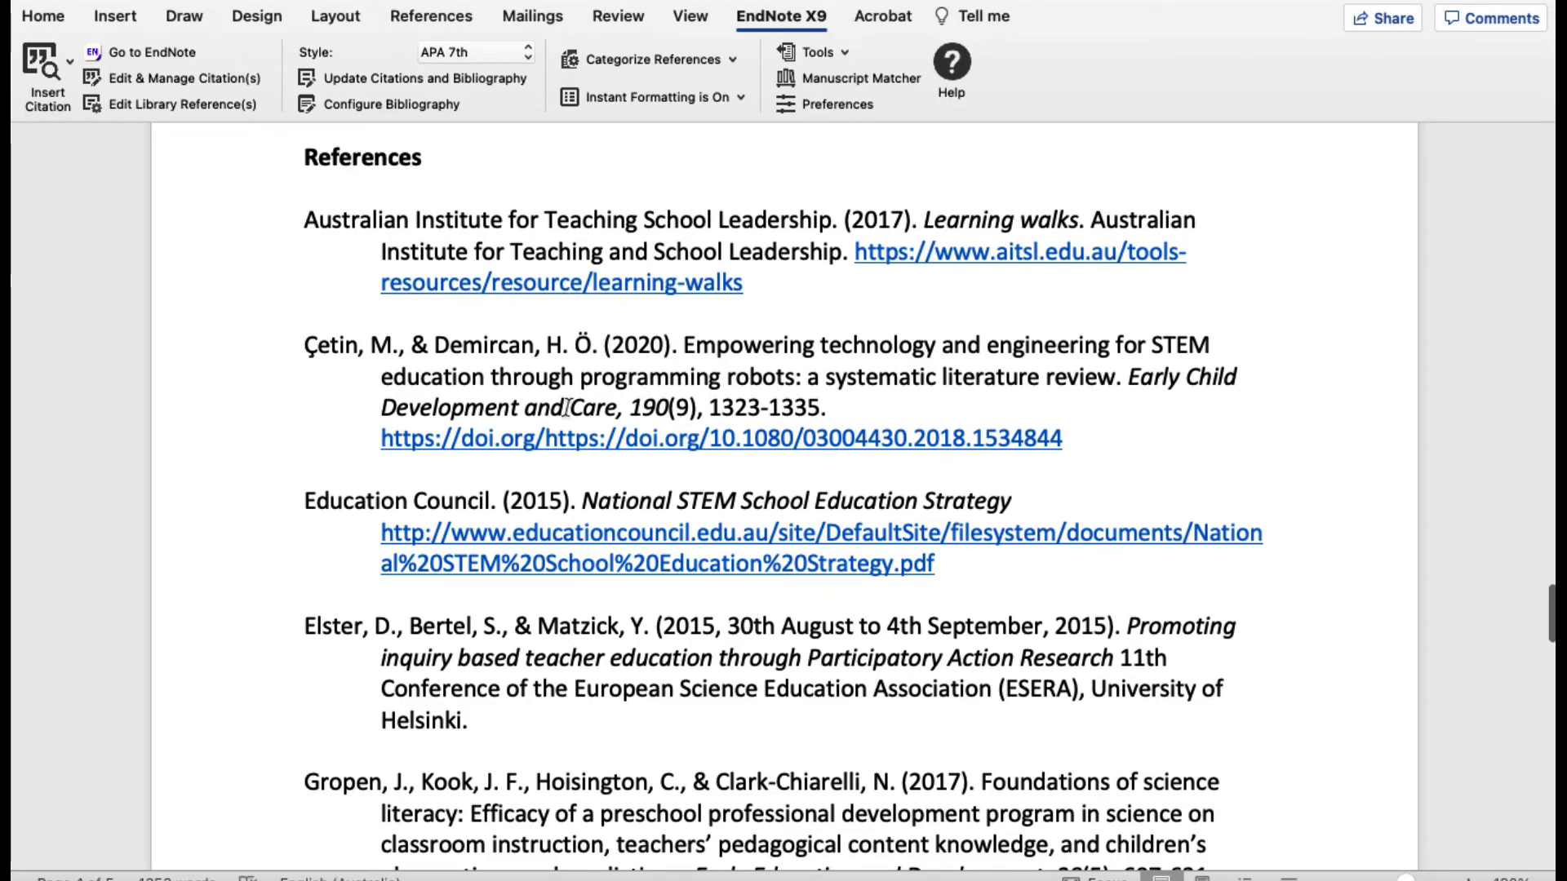
scroll(595, 651, "down", 15)
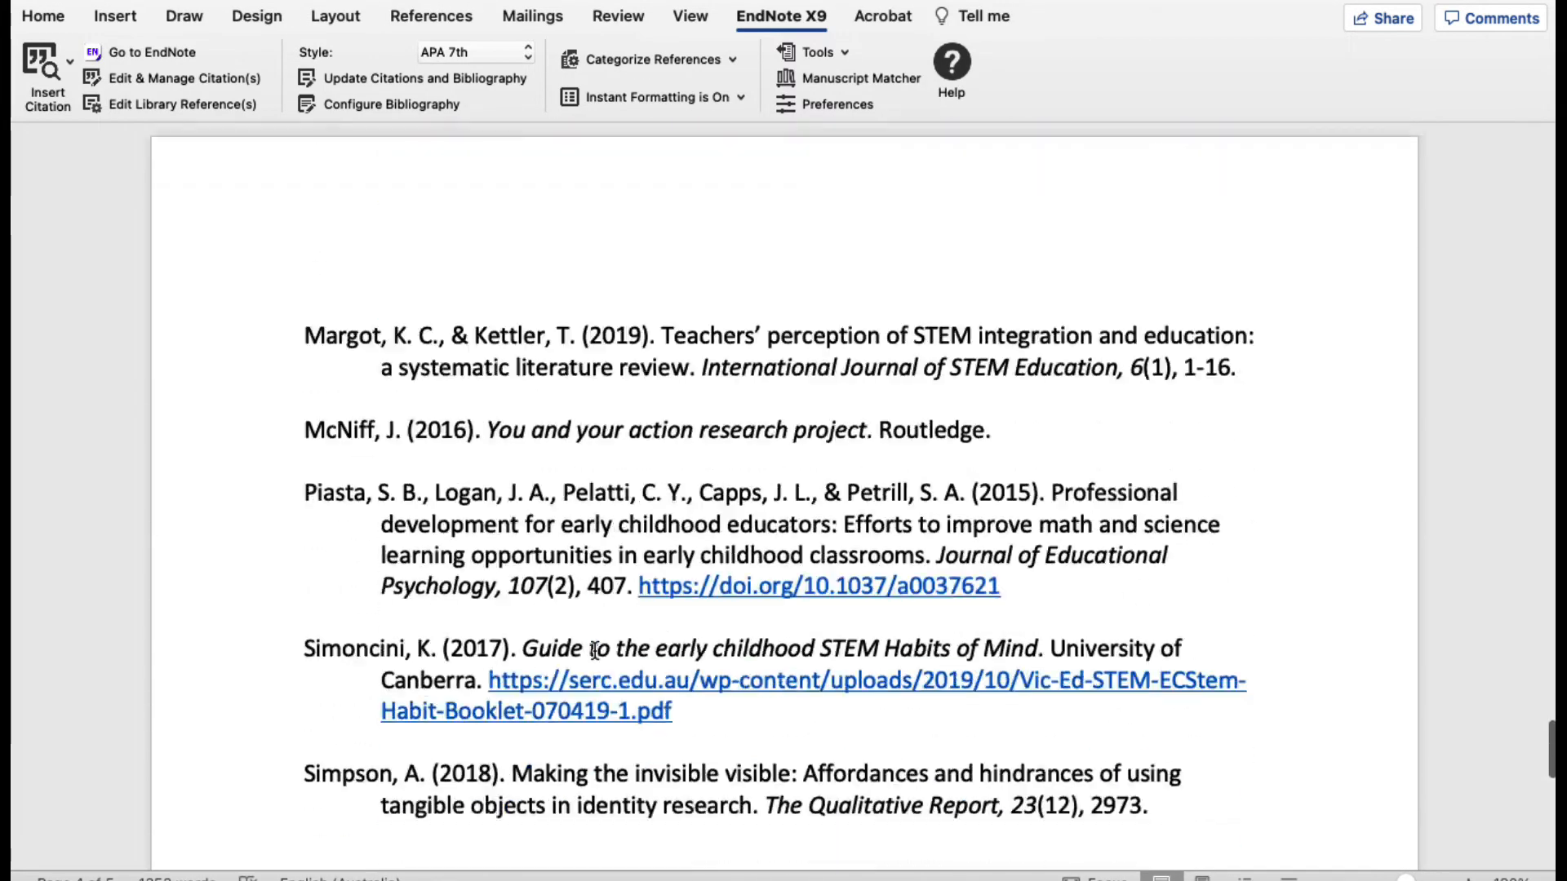
scroll(595, 651, "down", 8)
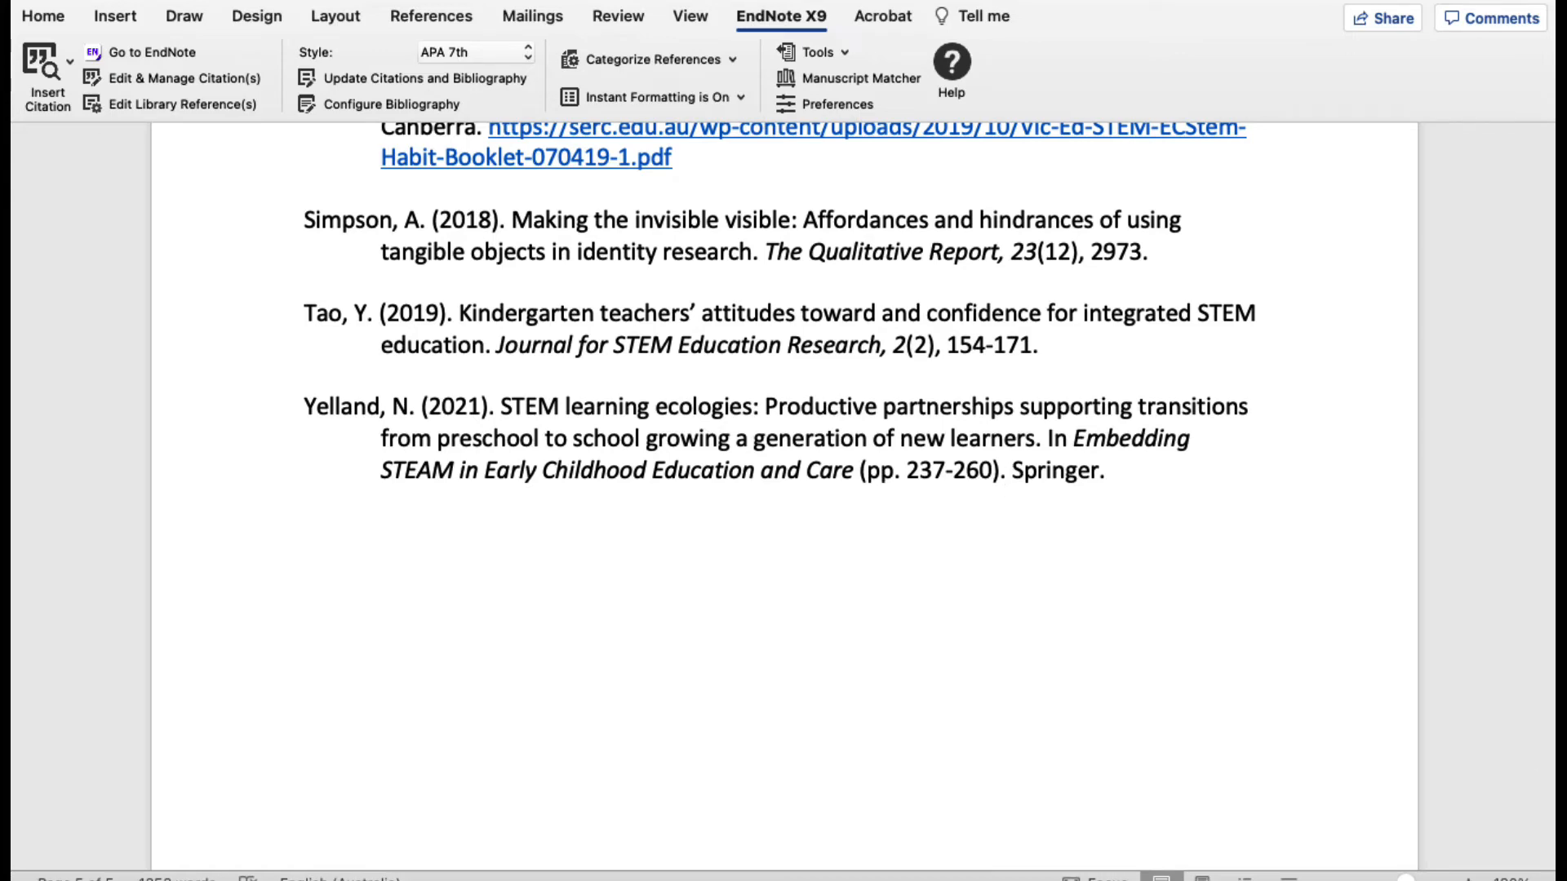
Step: View the cited record in the EndNote library, return to the Word review, and examine its References list as a linked block
key("super+Tab")
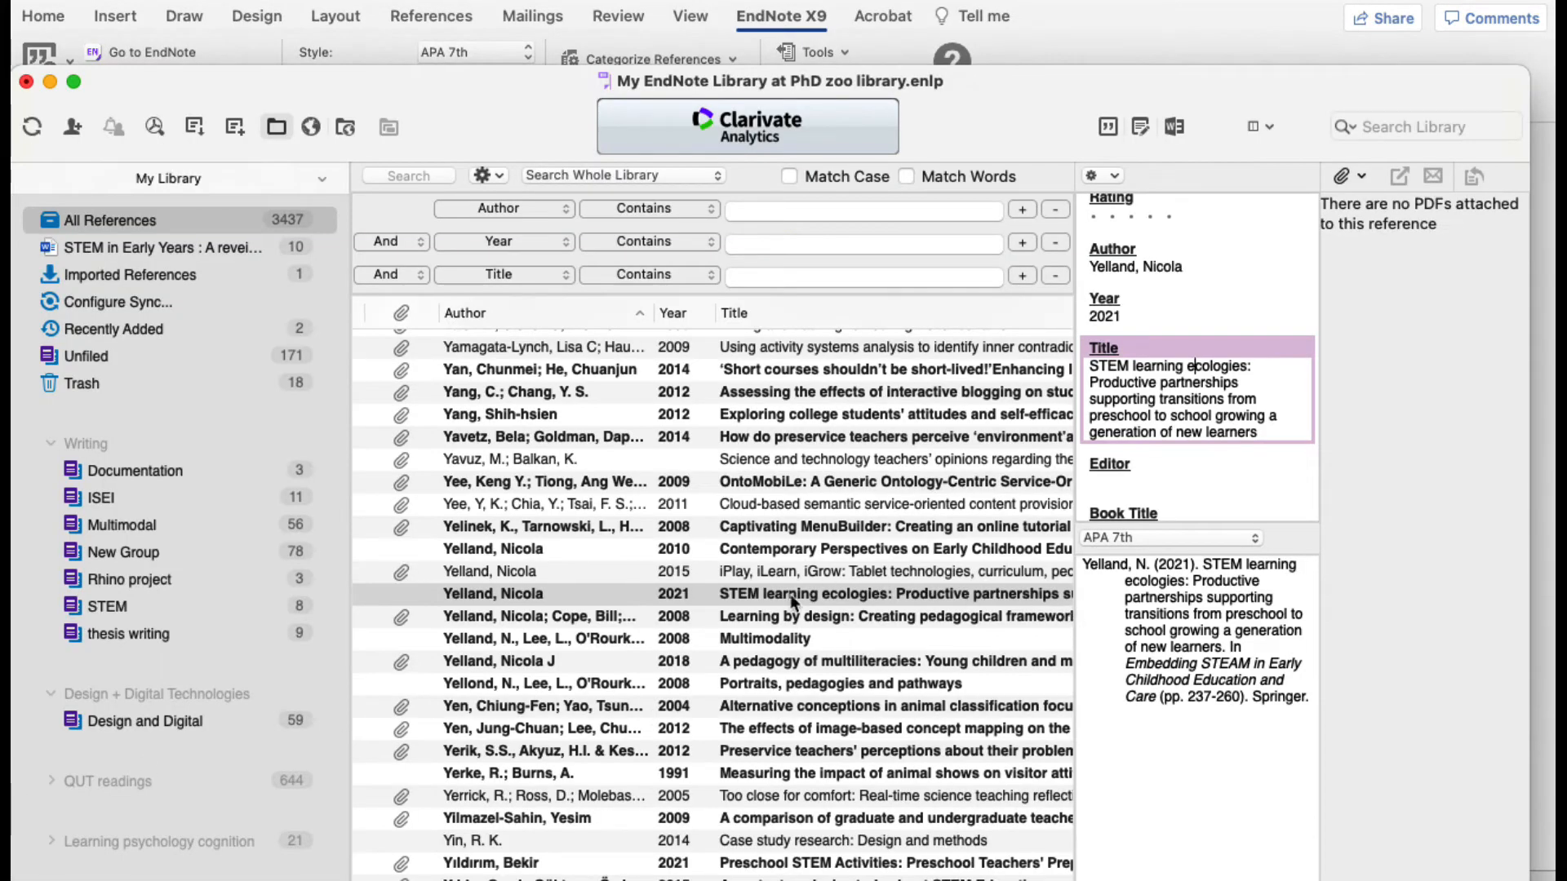
key("super+Tab")
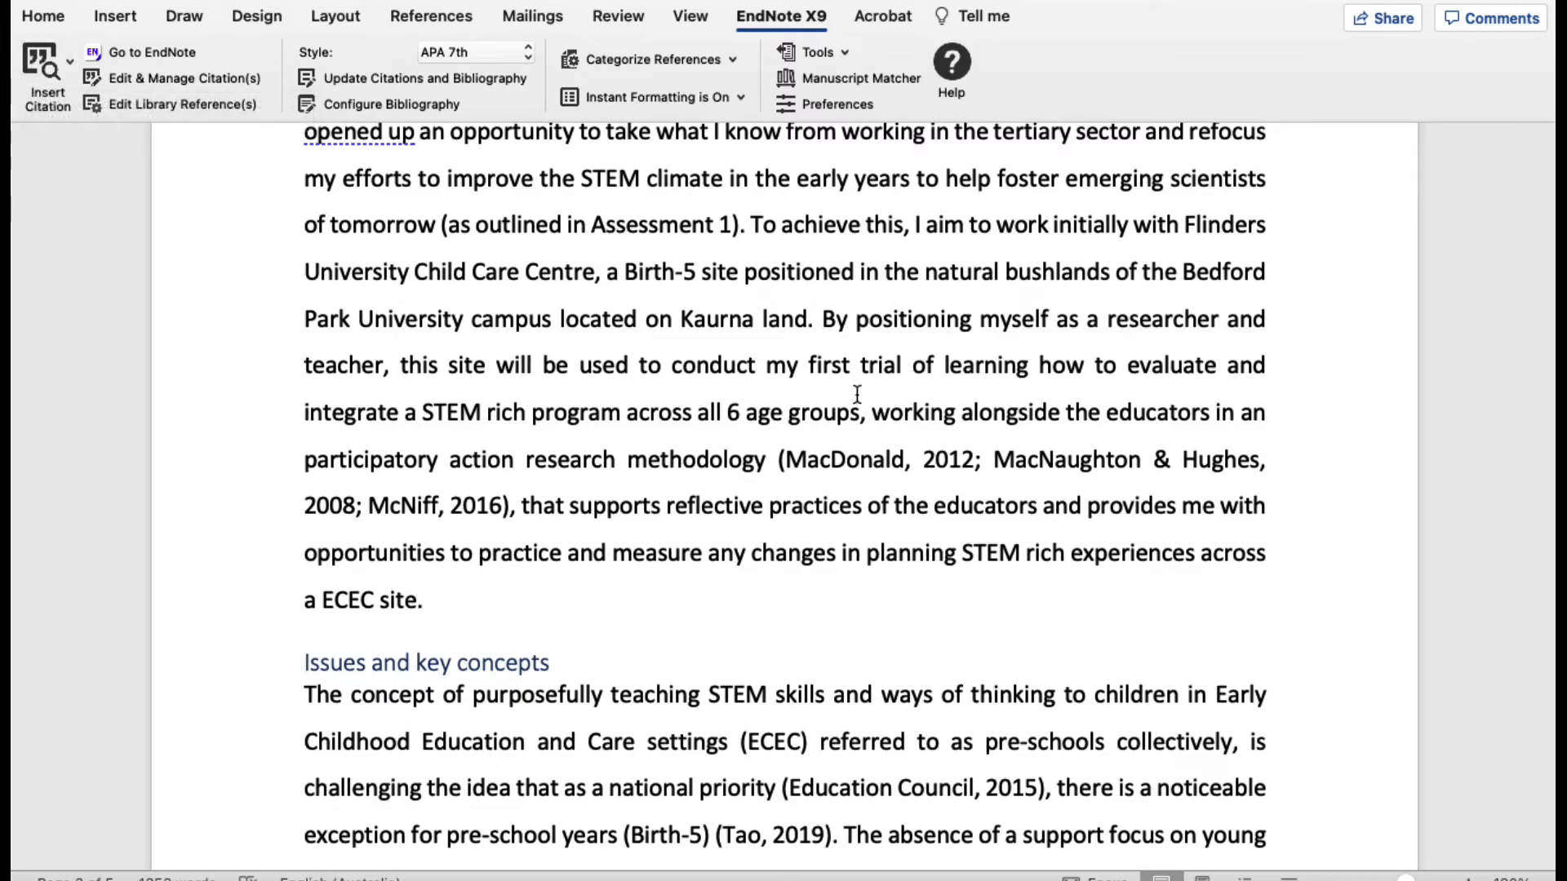
scroll(786, 525, "down", 20)
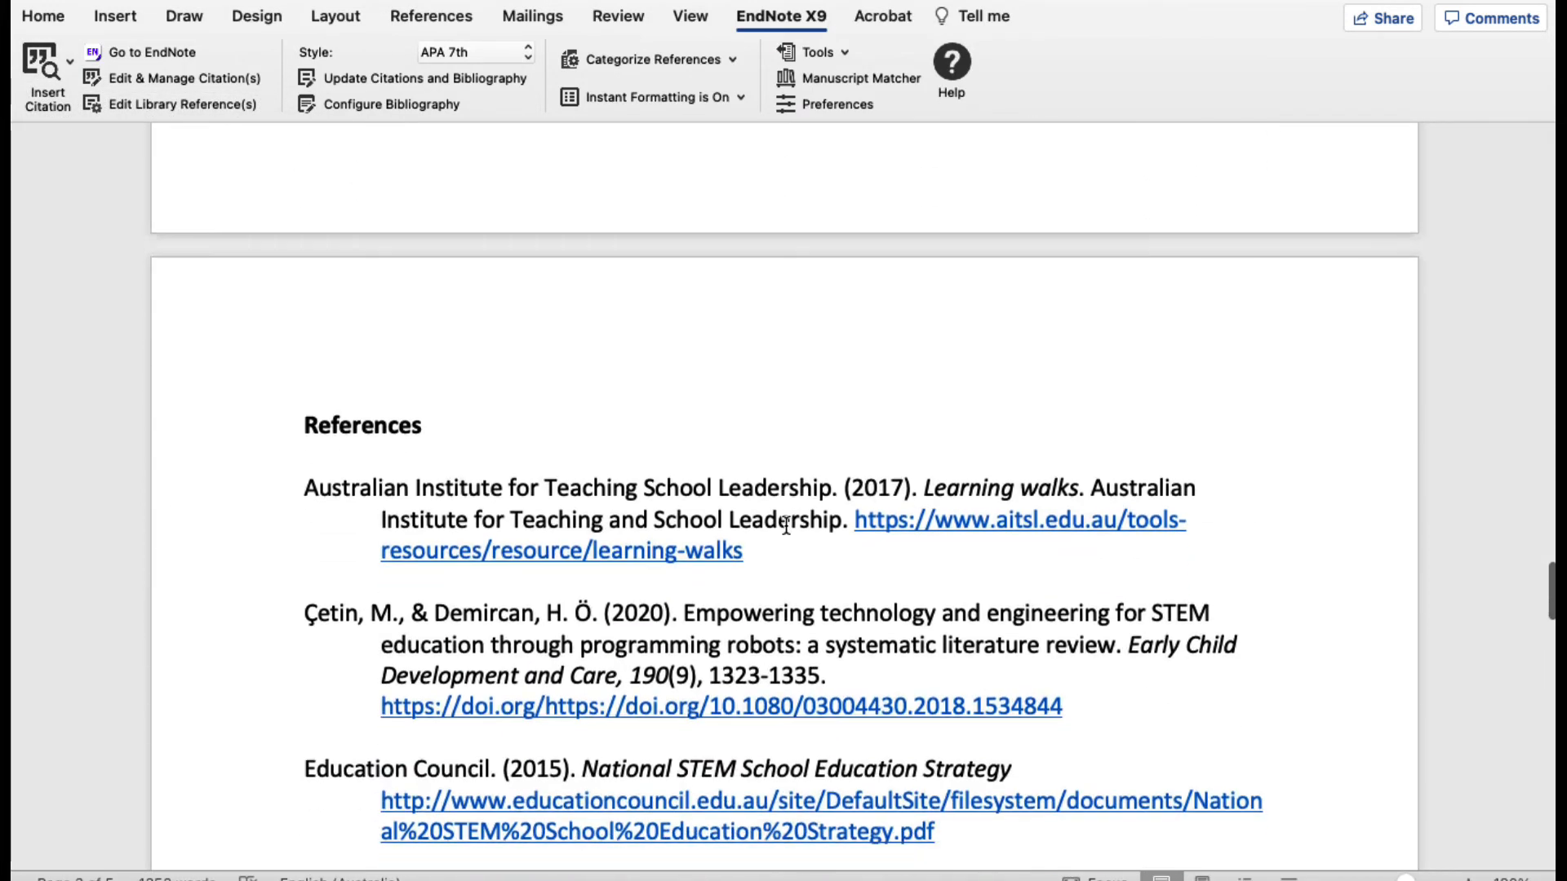
scroll(786, 524, "up", 1)
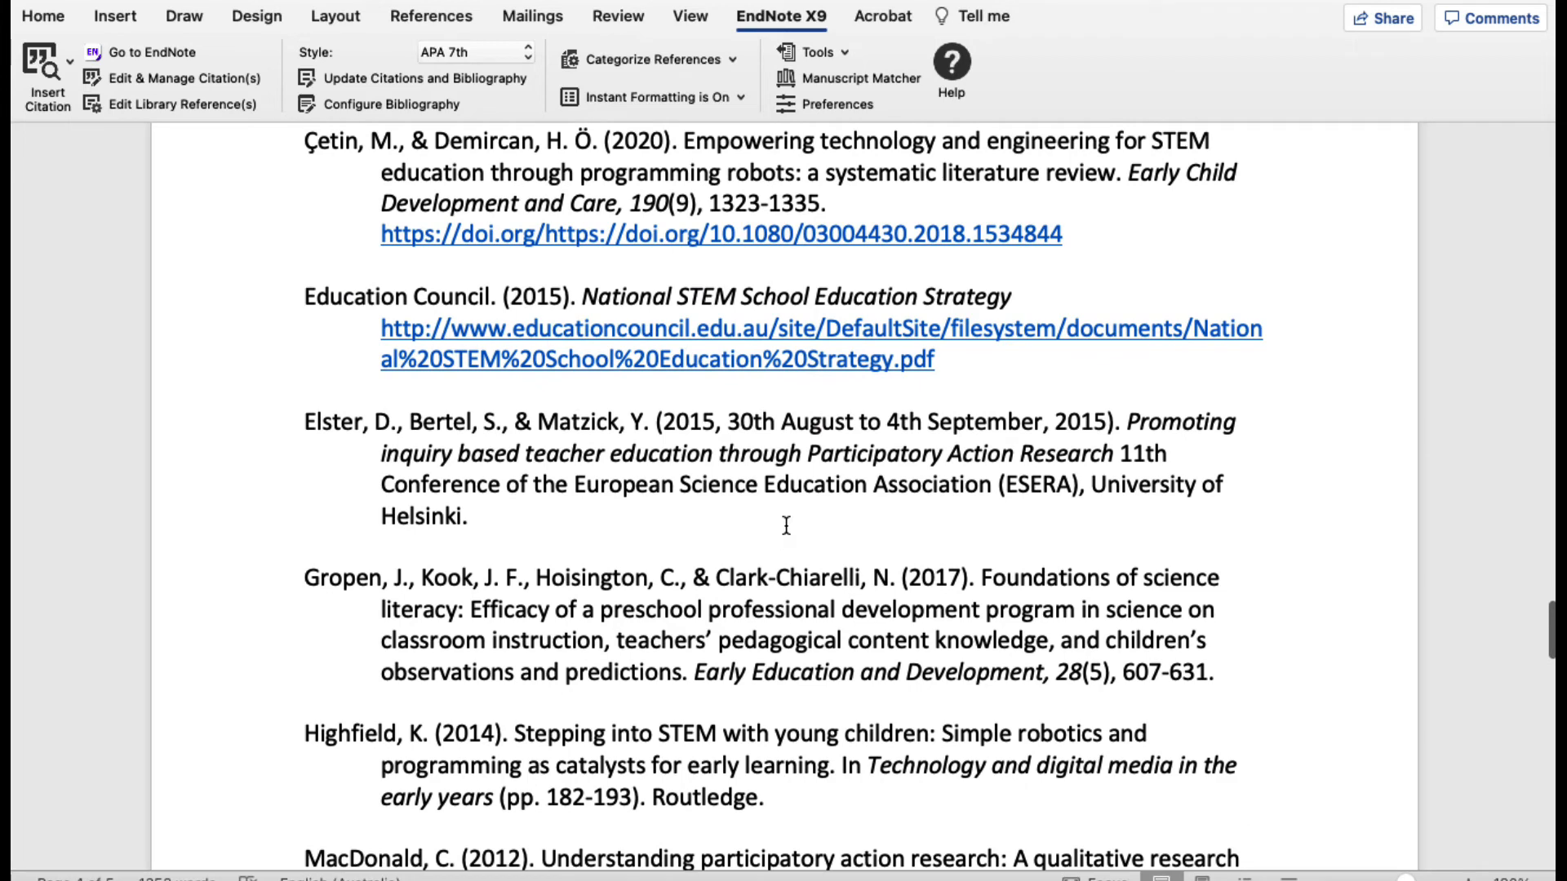
left_click(434, 488)
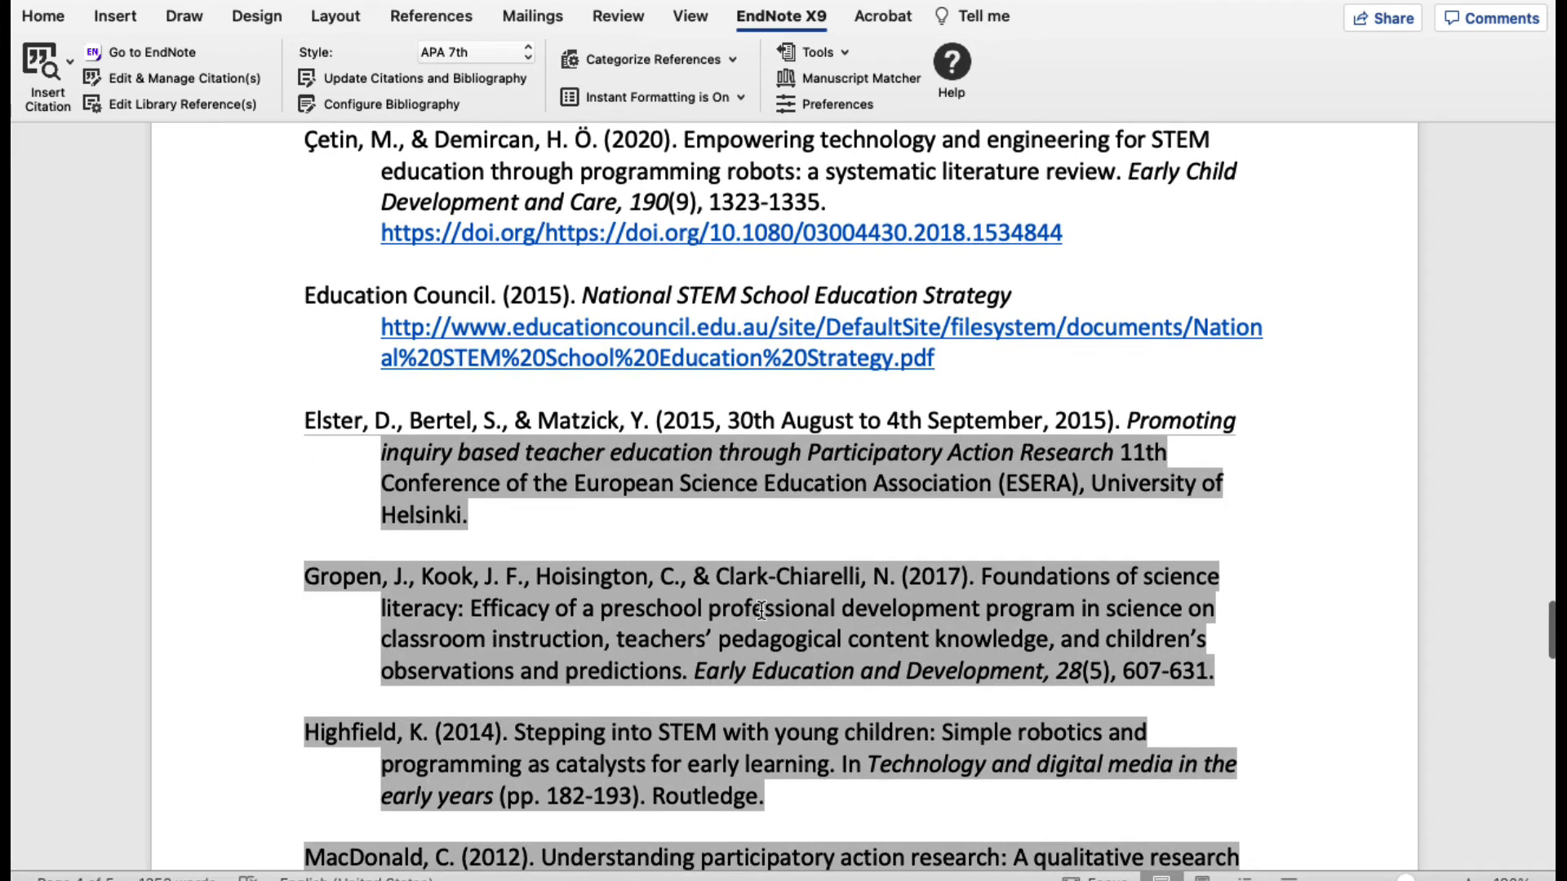
scroll(746, 549, "down", 10)
scroll(745, 548, "down", 10)
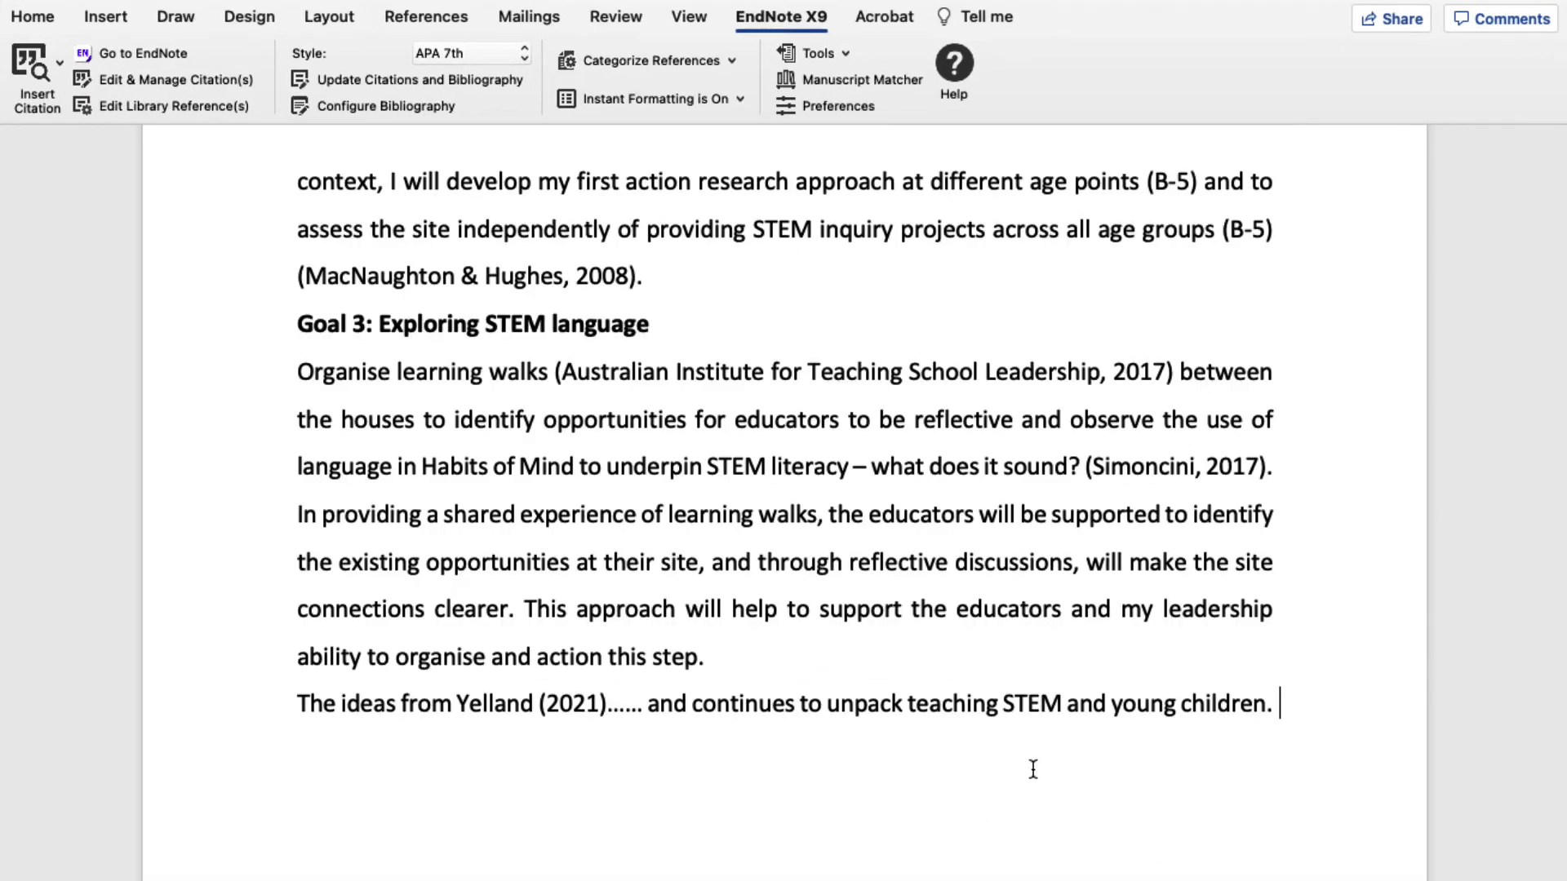
Step: Insert the 2018 "Making the invisible visible" reference from the EndNote library as a citation after "young children", before the full stop
scroll(984, 790, "down", 1)
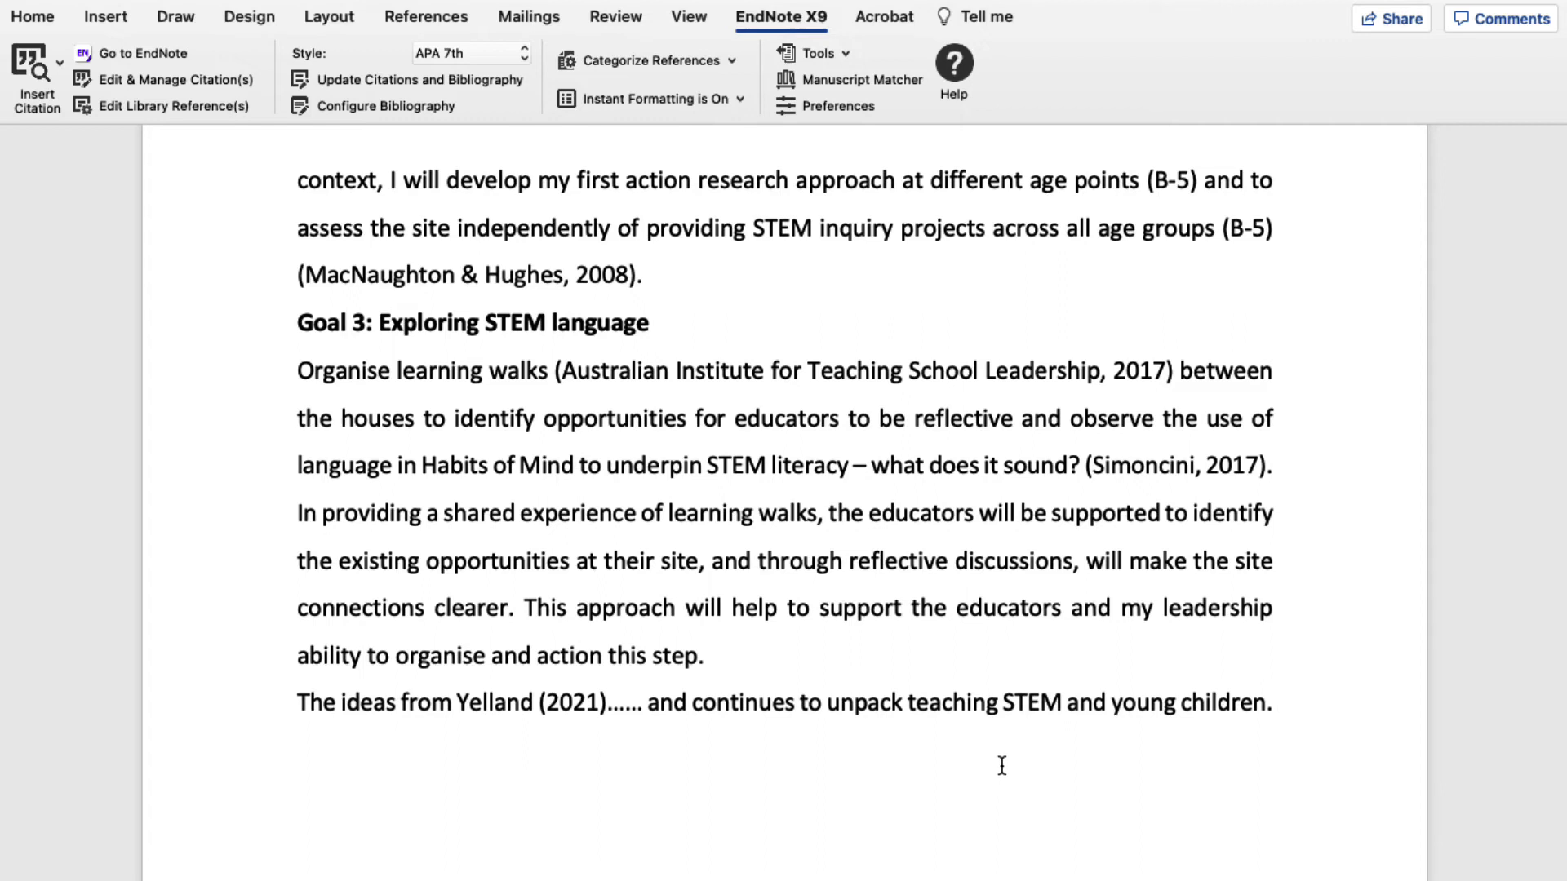
left_click(1267, 703)
key("Return")
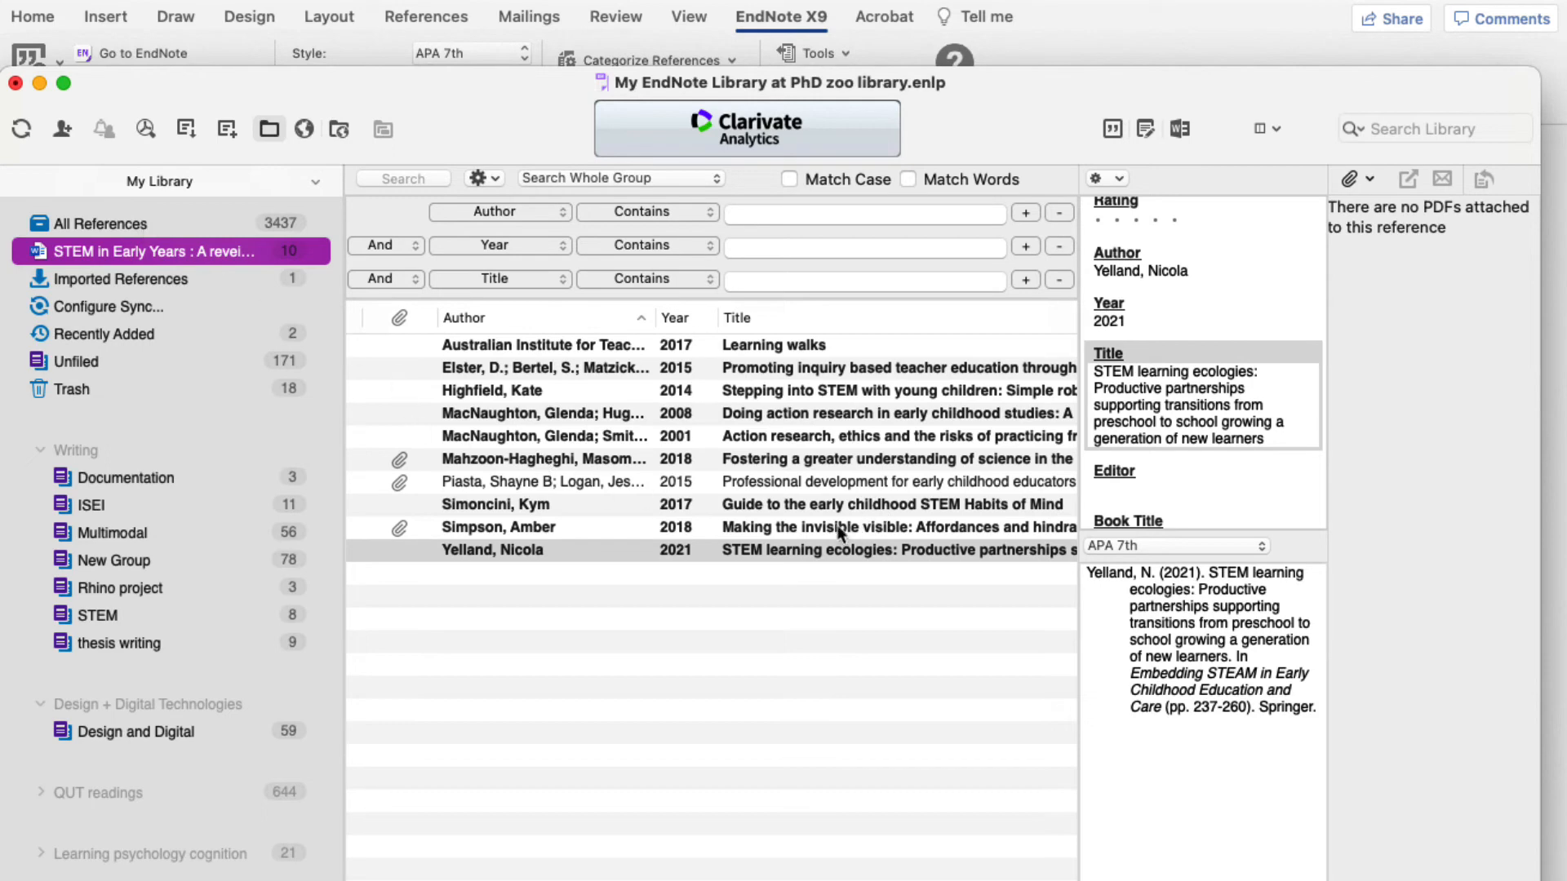
left_click(781, 530)
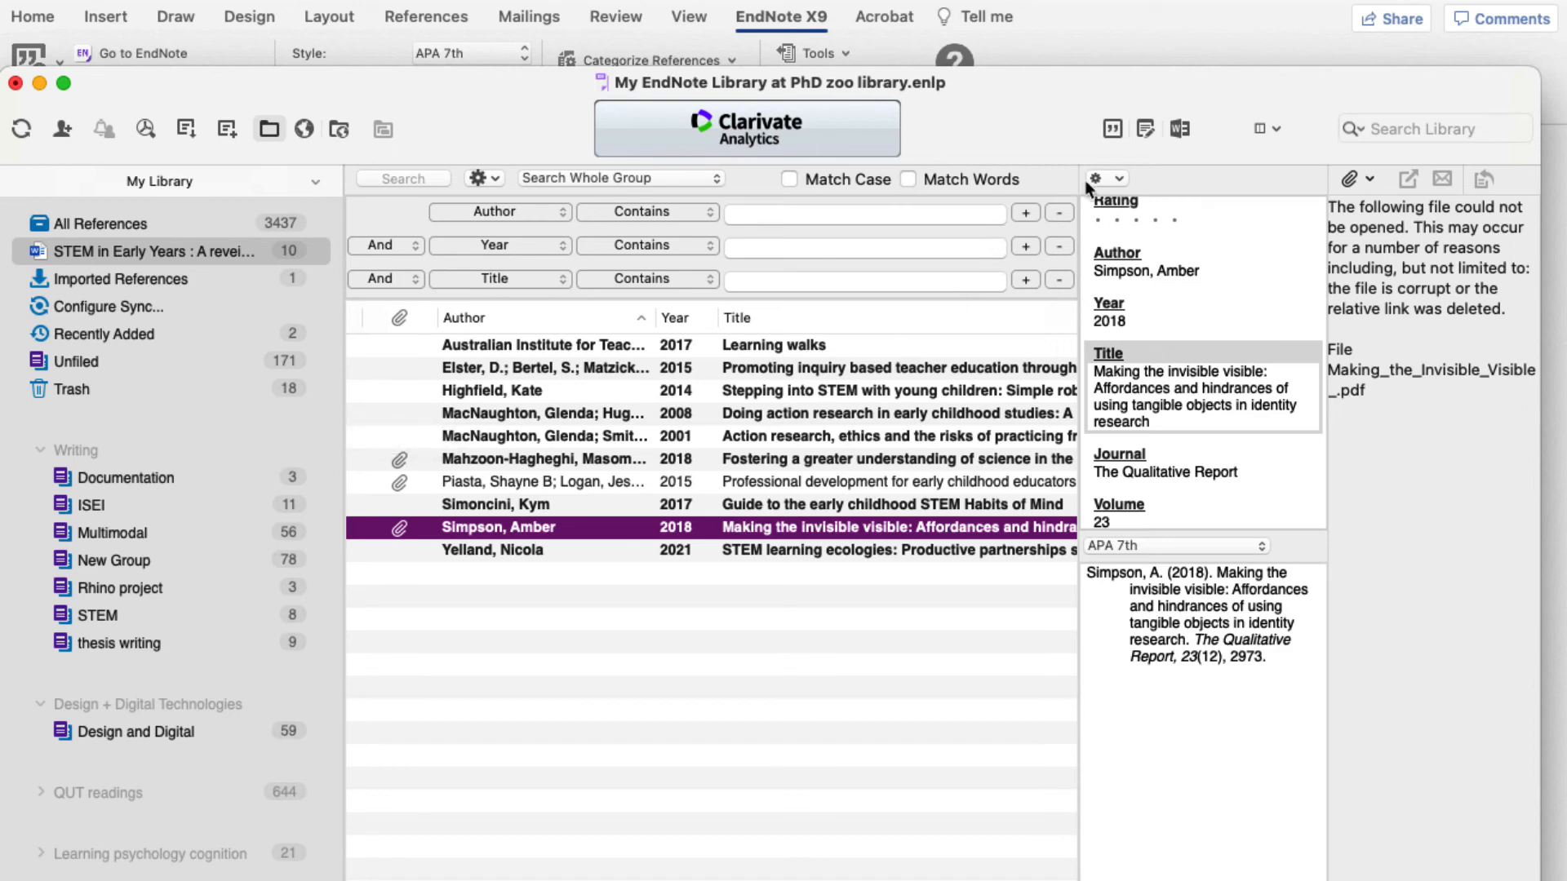
left_click(1115, 129)
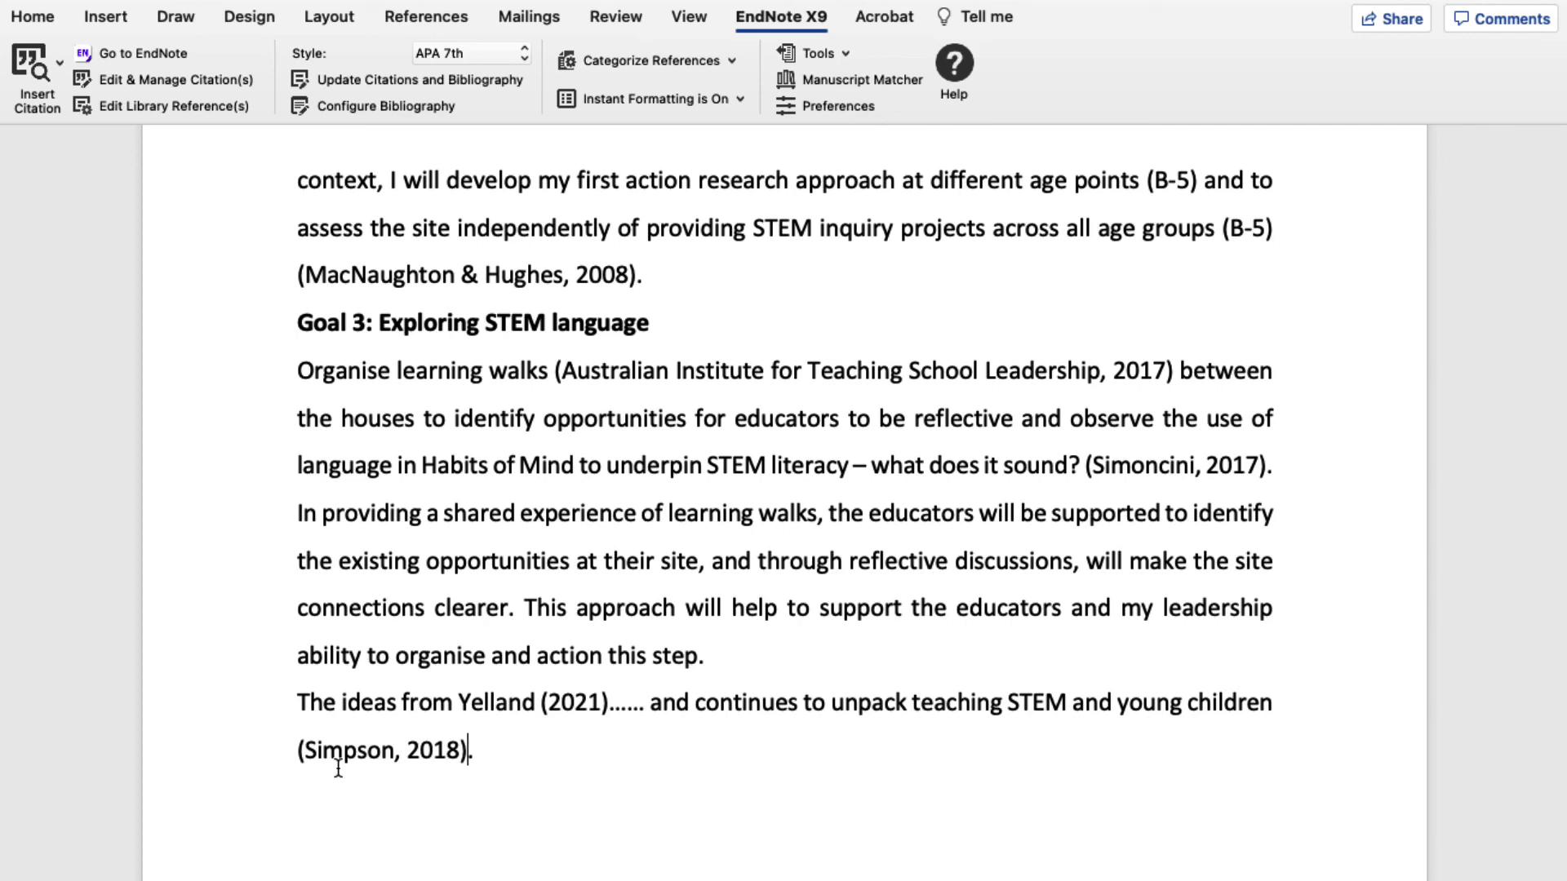
left_click(371, 757)
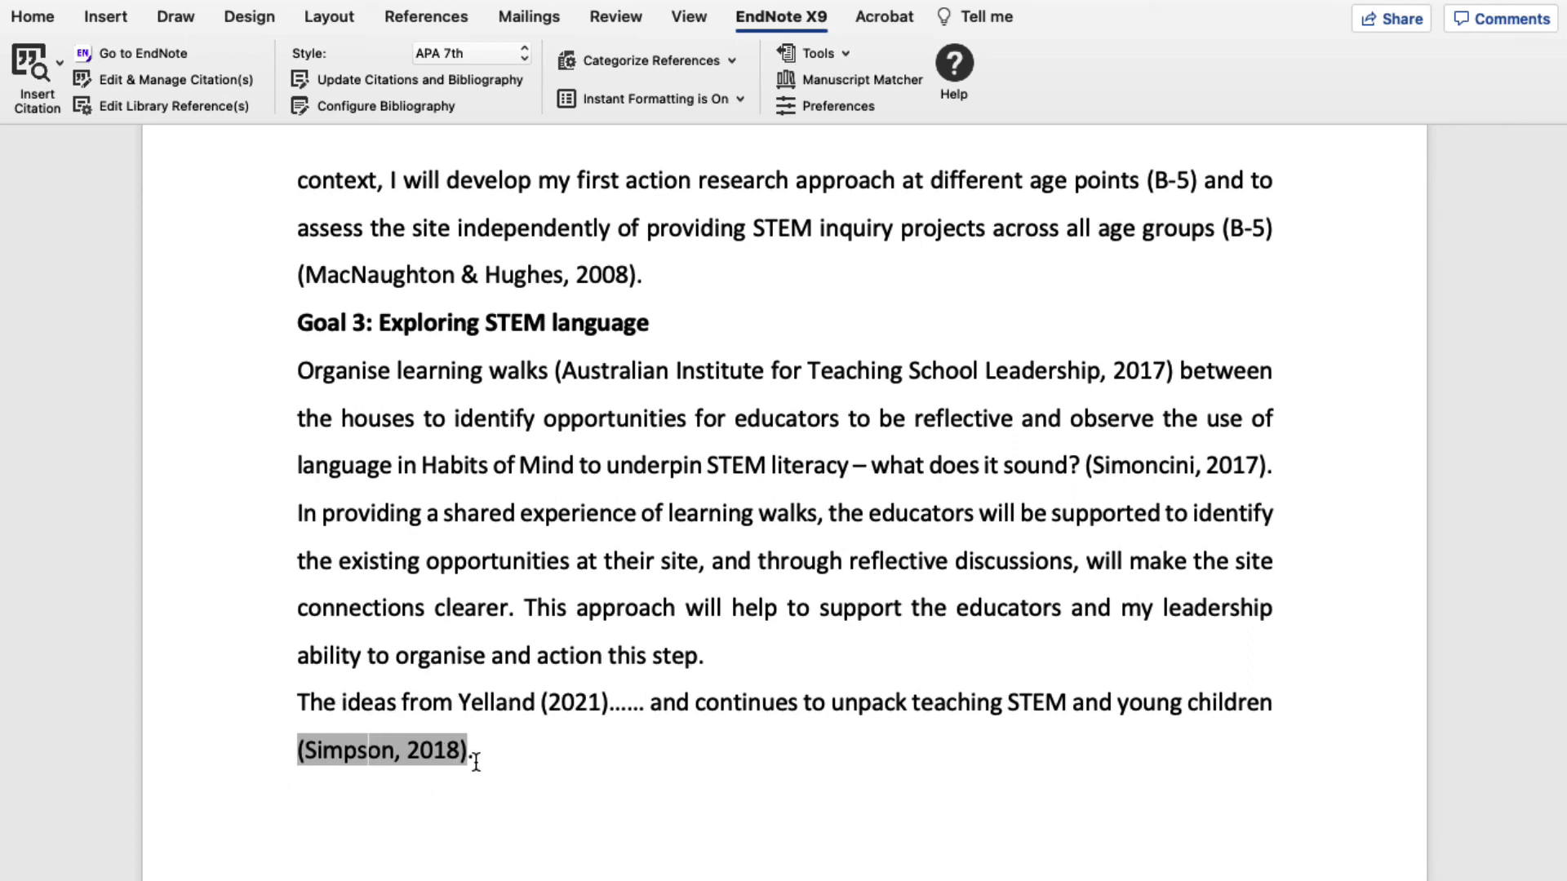
left_click(546, 734)
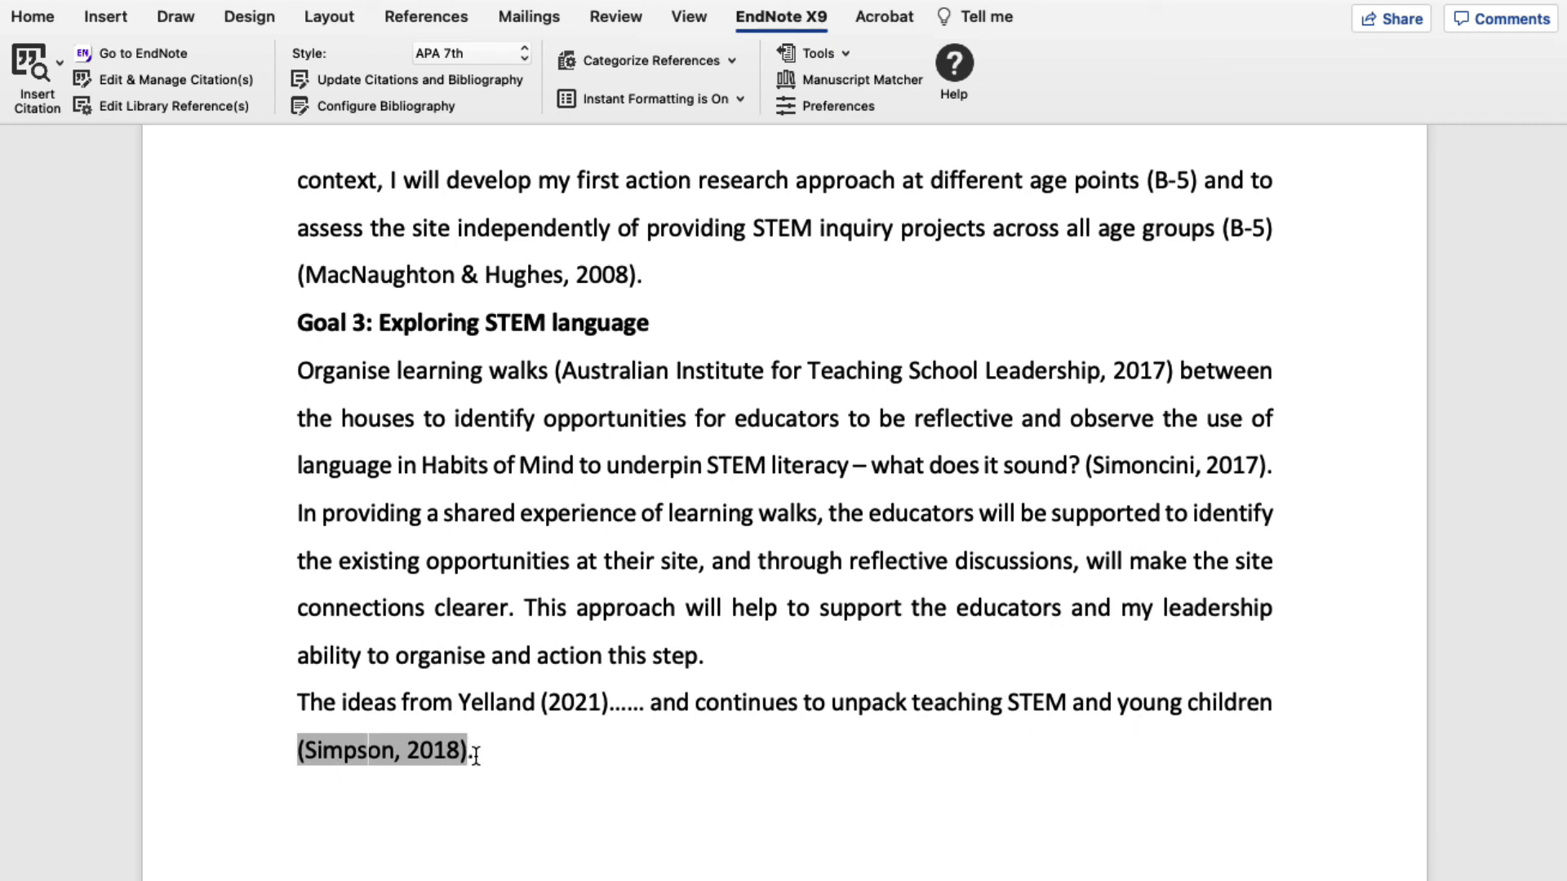